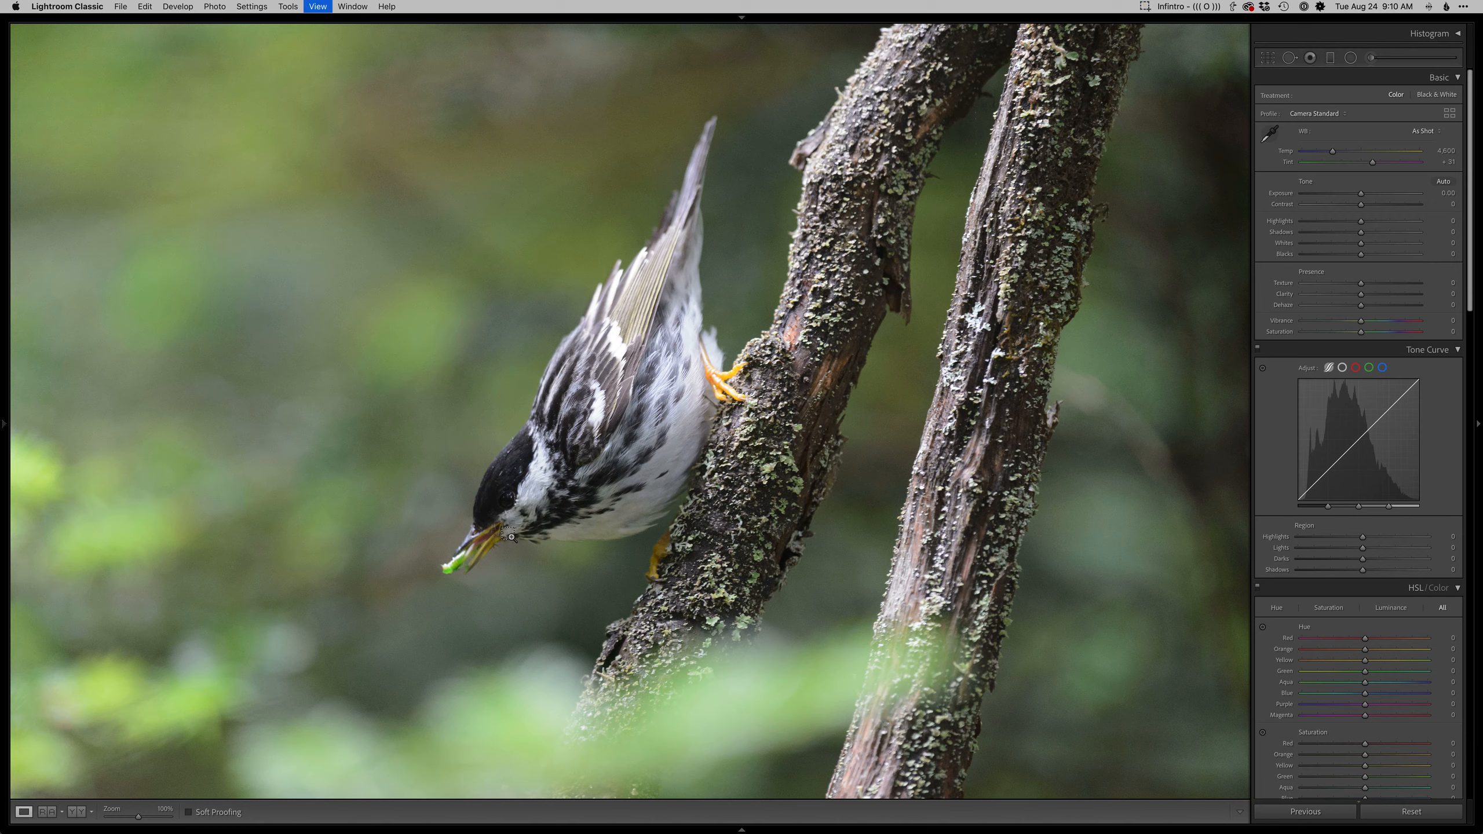
Display the shooting information over the photo, hide it again, and fit the whole photo in view
{"action": "key", "text": "i"}
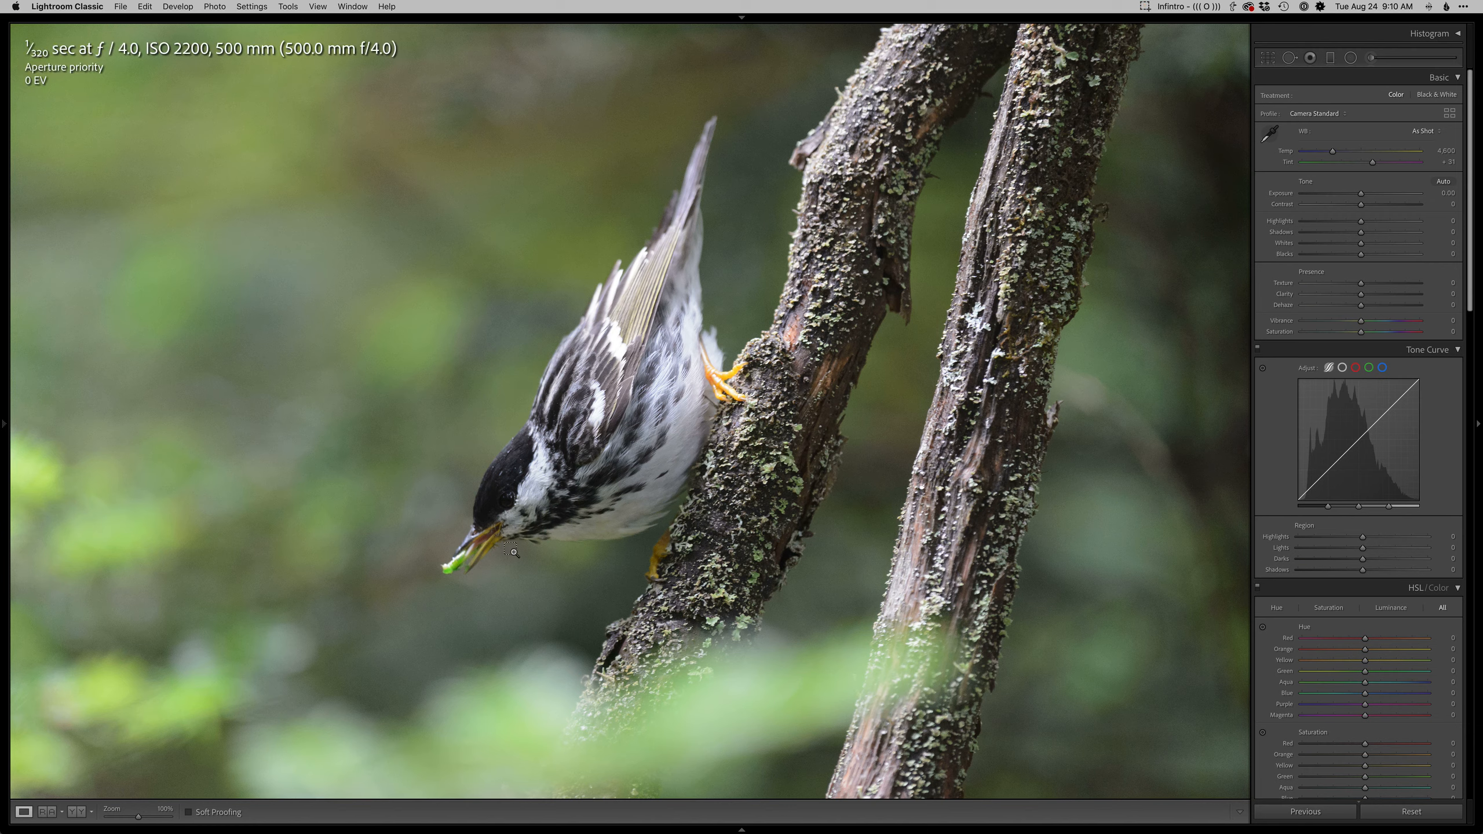
{"action": "key", "text": "i"}
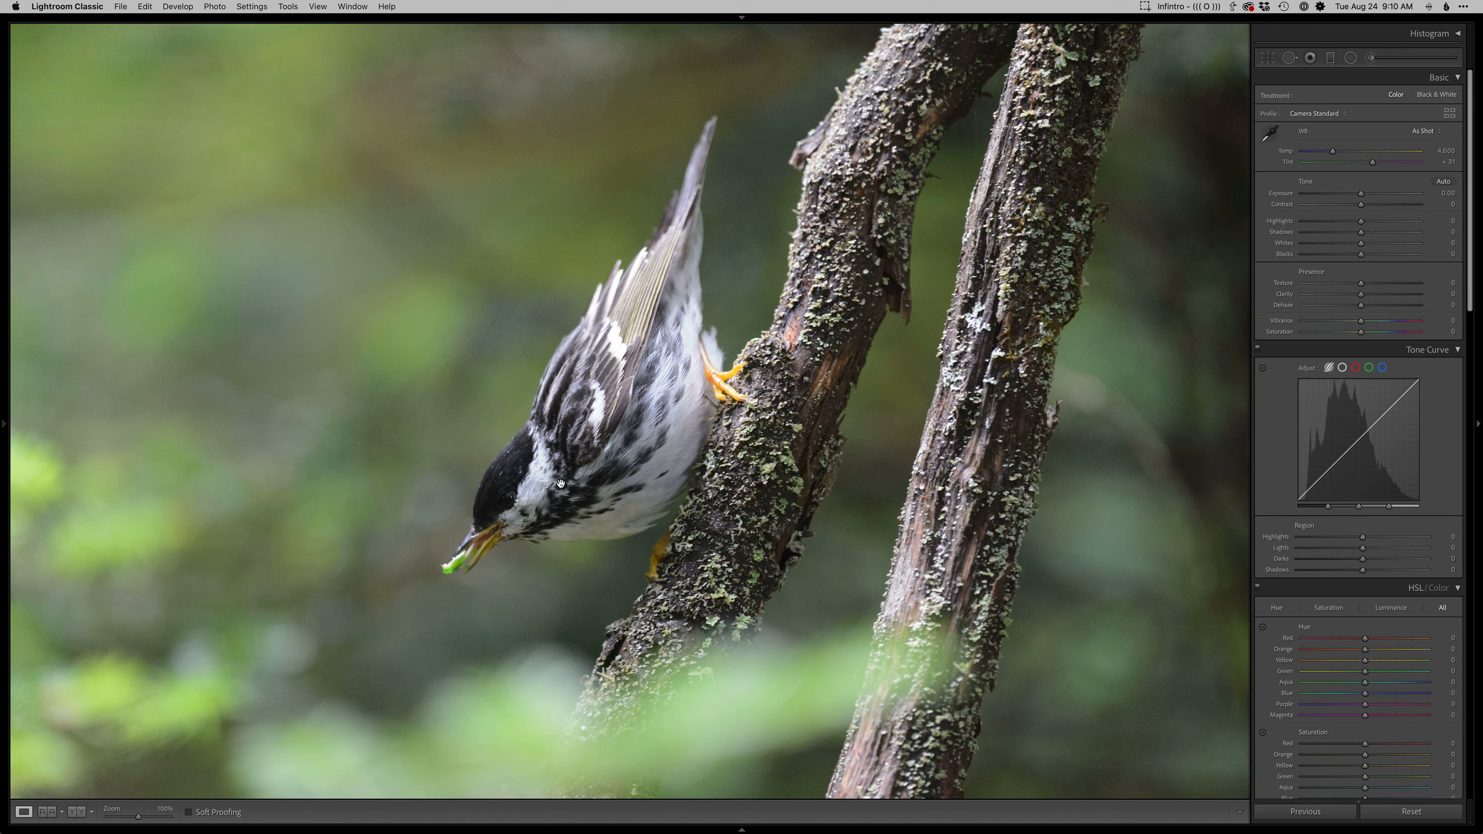
{"action": "key", "text": "Right"}
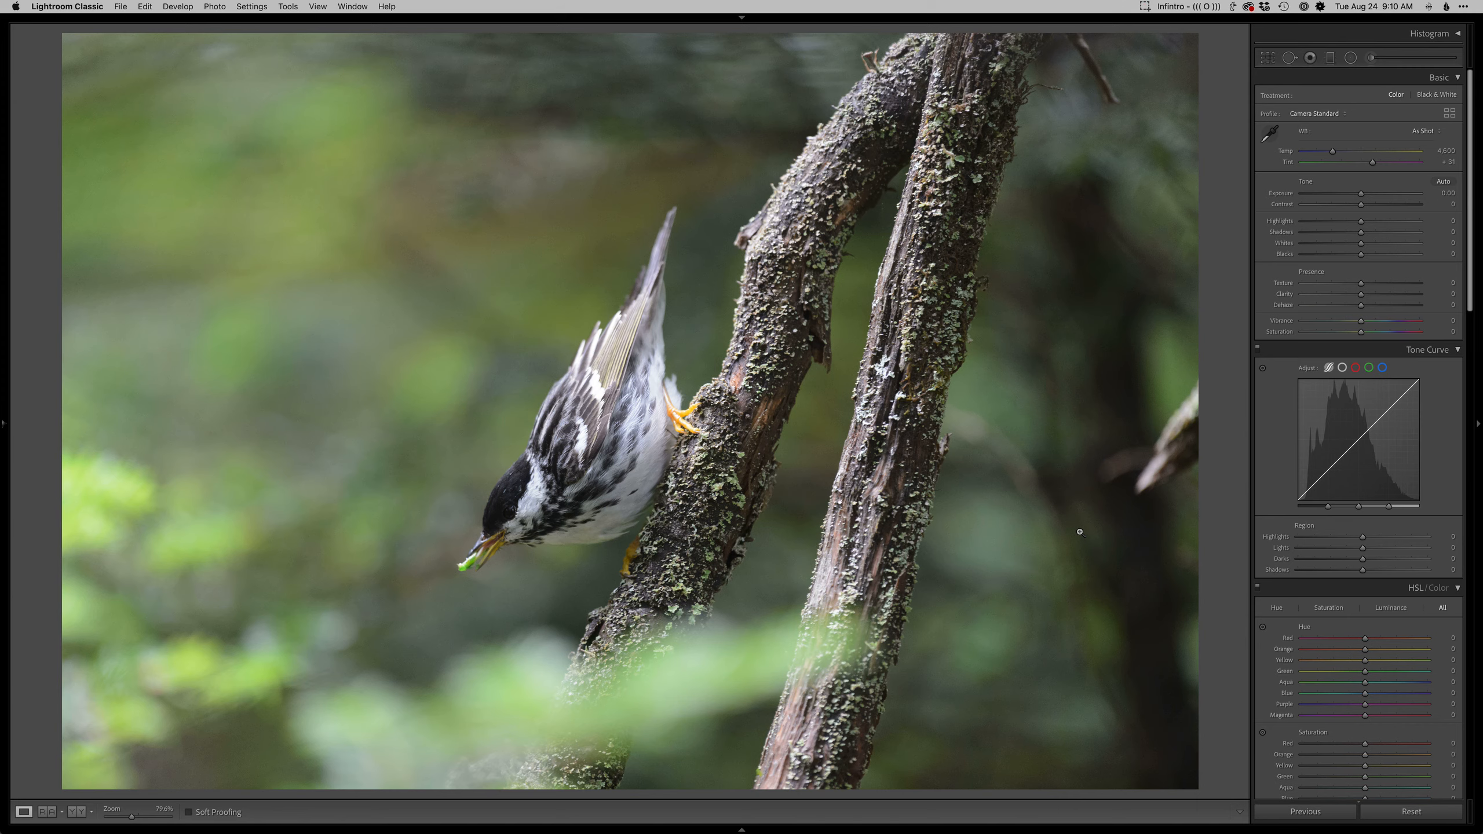
Crop the photo tighter around the bird at the original aspect ratio, trimming its upper and right sides
{"action": "key", "text": "r"}
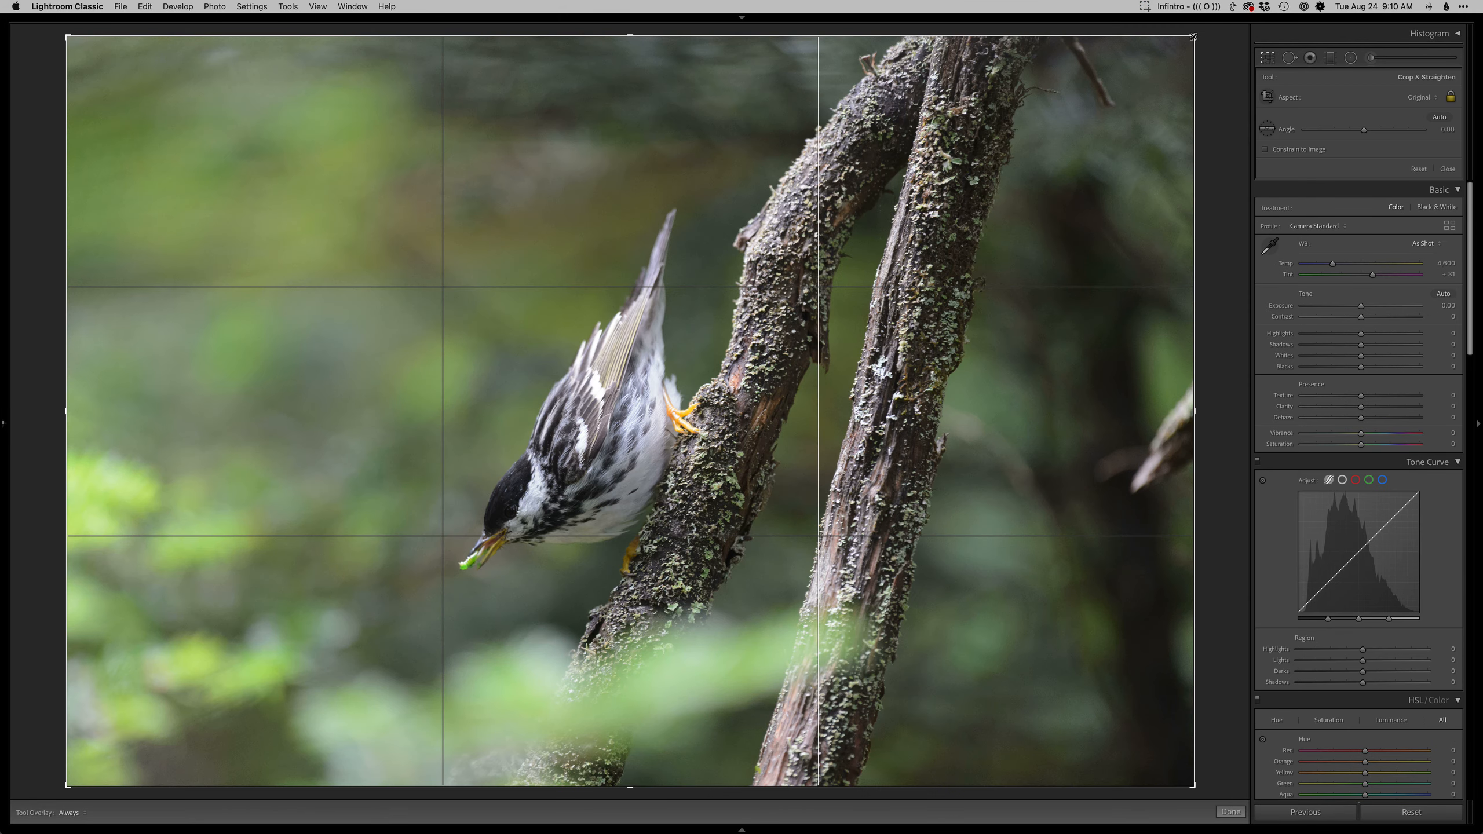
{"action": "left_click_drag", "start_coordinate": [1197, 33], "coordinate": [1124, 79]}
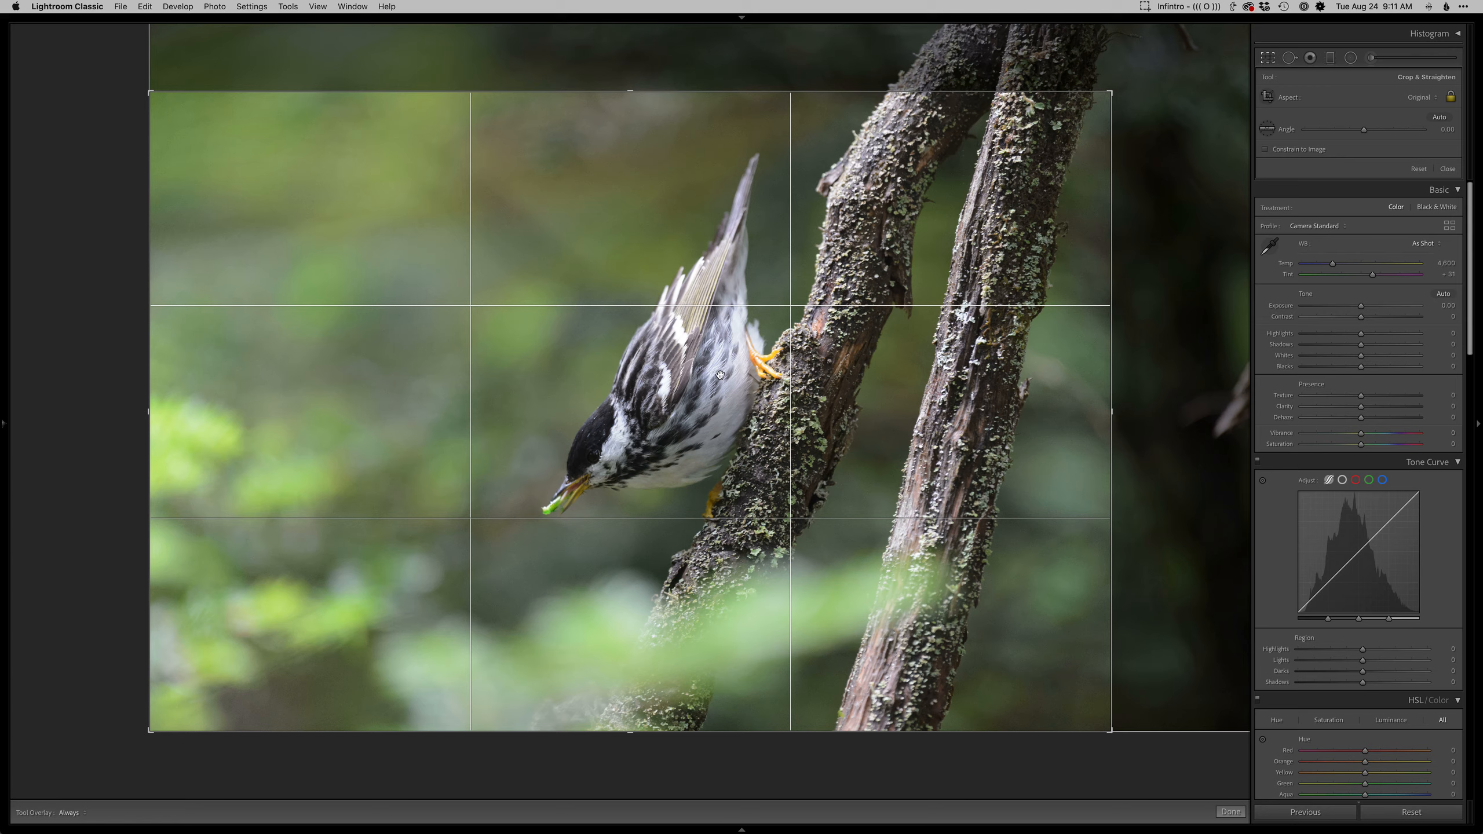
{"action": "key", "text": "Return"}
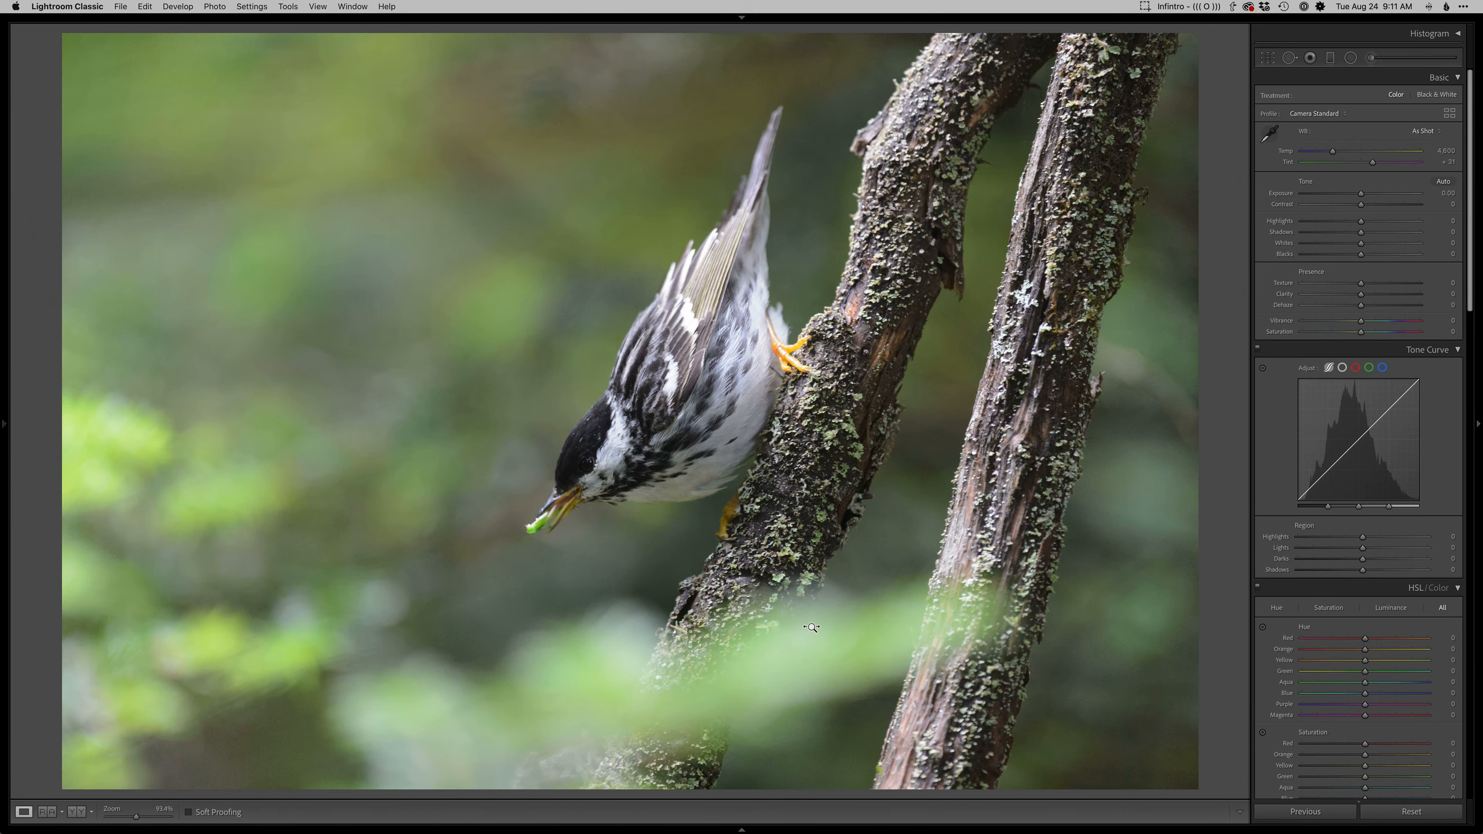
Set the photo's Temp to 5,100, Tint to +25, Shadows to +60 and Blacks to -20
{"action": "left_click", "coordinate": [714, 419]}
{"action": "key", "text": "equal"}
{"action": "key", "text": "equal"}
{"action": "key", "text": "equal"}
{"action": "key", "text": "equal"}
{"action": "key", "text": "equal"}
{"action": "key", "text": "equal"}
{"action": "key", "text": "equal"}
{"action": "key", "text": "equal"}
{"action": "key", "text": "equal"}
{"action": "key", "text": "equal"}
{"action": "key", "text": "minus"}
{"action": "key", "text": "minus"}
{"action": "key", "text": "minus"}
{"action": "key", "text": "minus"}
{"action": "key", "text": "minus"}
{"action": "key", "text": "minus"}
{"action": "key", "text": "minus"}
{"action": "key", "text": "minus"}
{"action": "key", "text": "equal"}
{"action": "key", "text": "equal"}
{"action": "key", "text": "equal"}
{"action": "key", "text": "equal"}
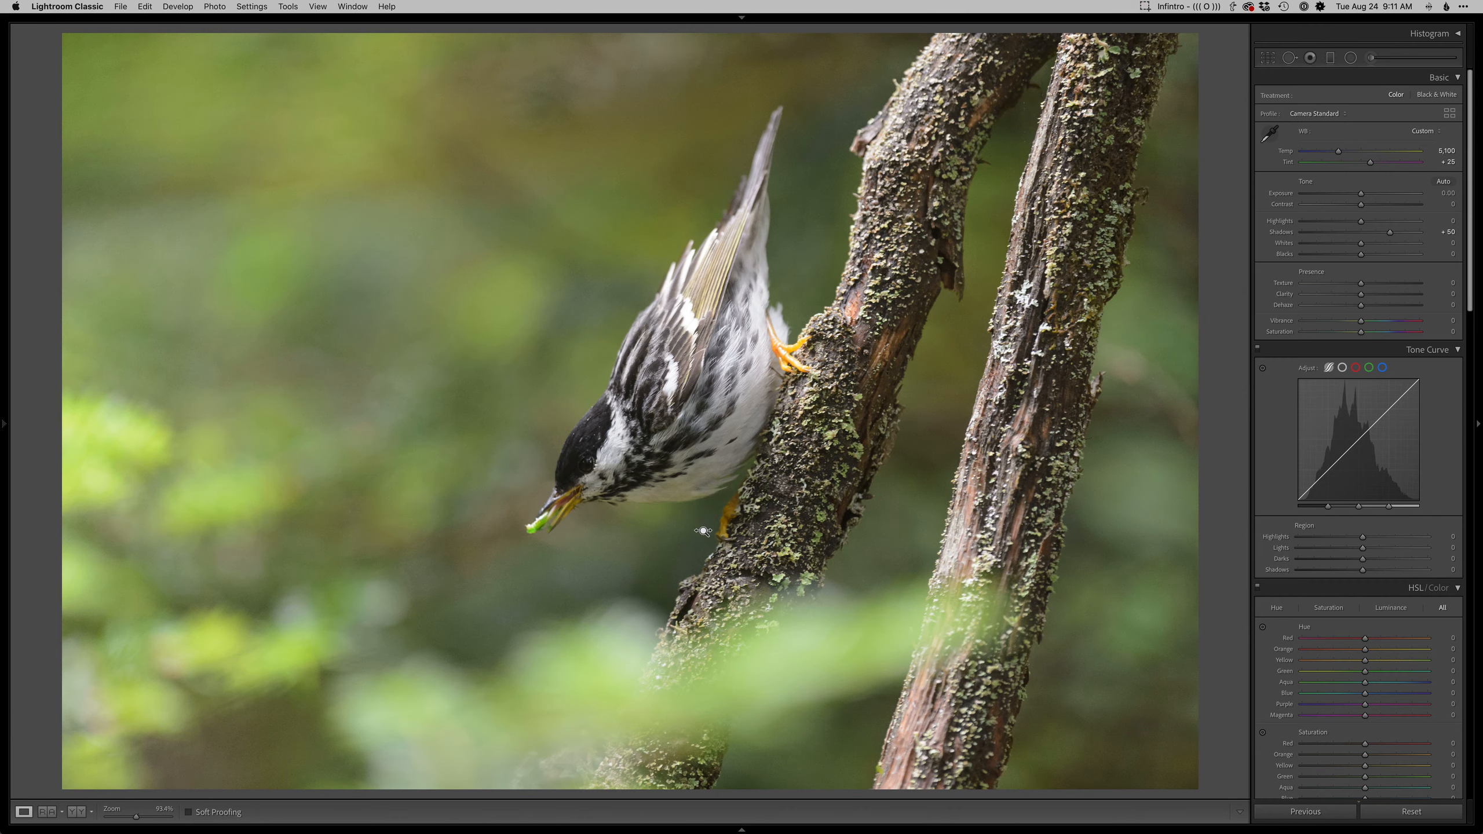
{"action": "key", "text": "equal"}
{"action": "key", "text": "equal"}
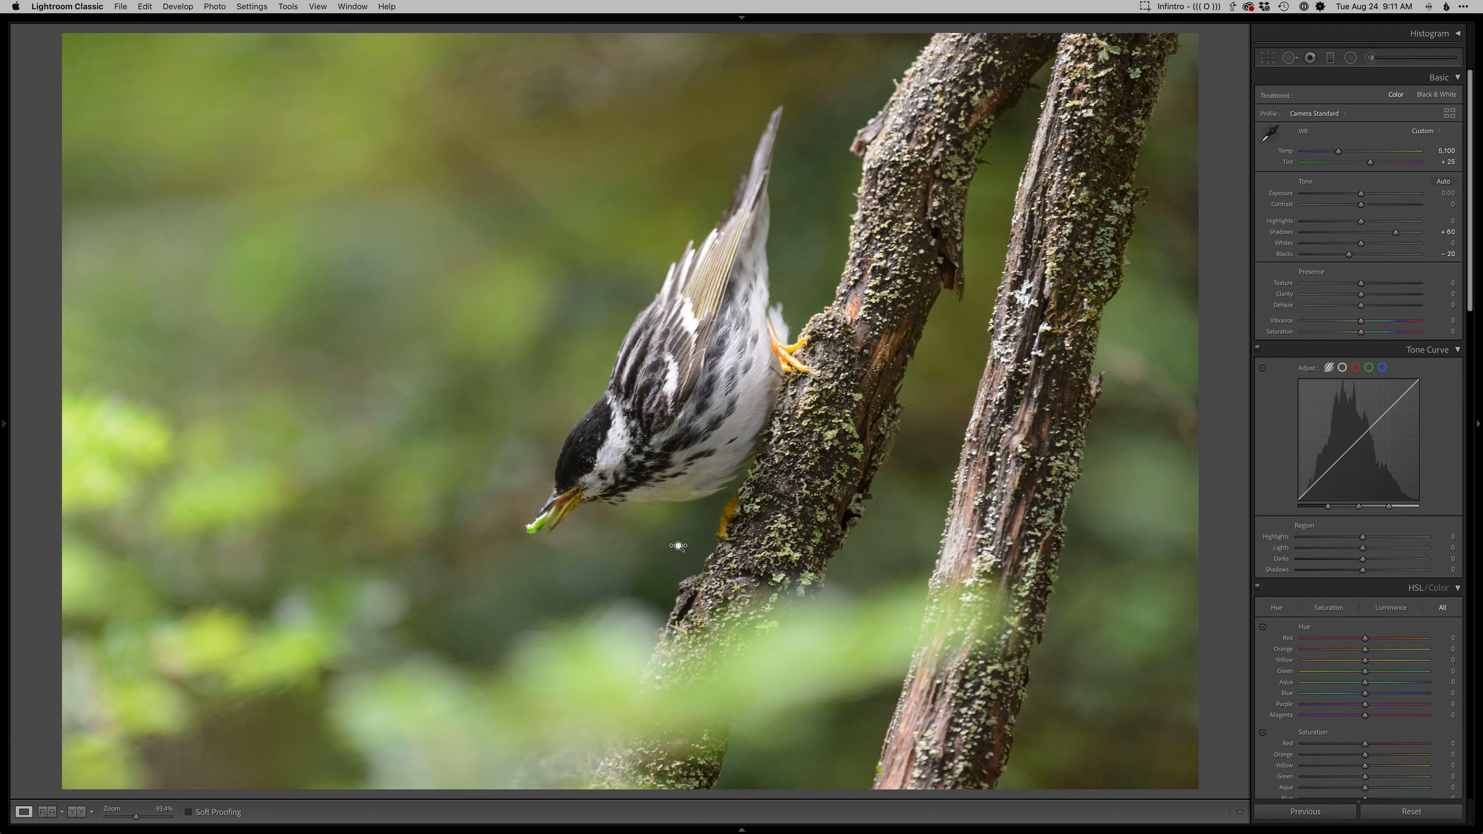
Place an inverted radial filter fitted to the bird's head with Exposure 0.21 and Feather 67
{"action": "key", "text": "shift+m"}
{"action": "left_click_drag", "start_coordinate": [592, 453], "coordinate": [628, 498]}
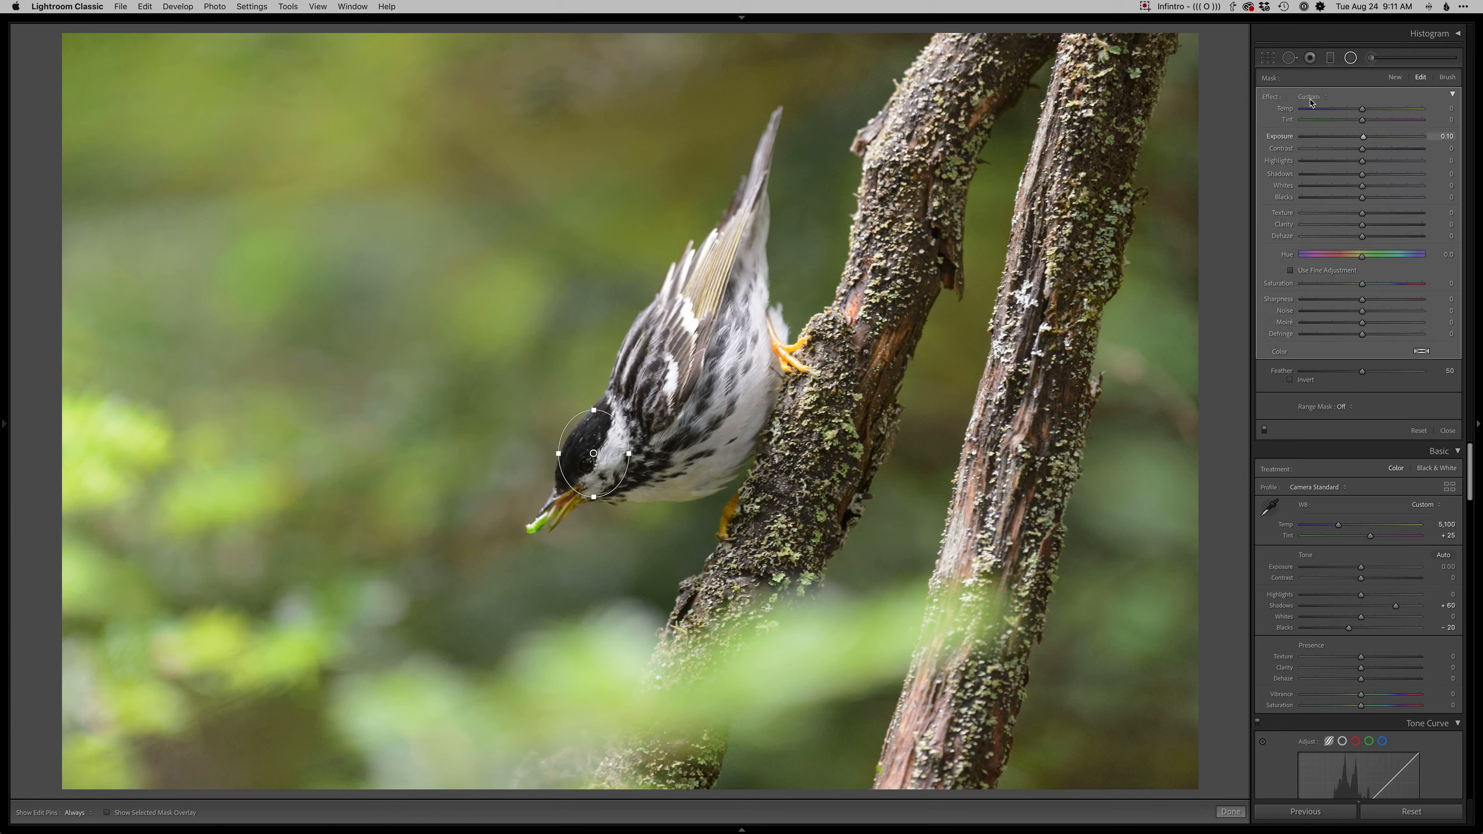
{"action": "double_click", "coordinate": [1276, 98]}
{"action": "left_click", "coordinate": [1300, 380]}
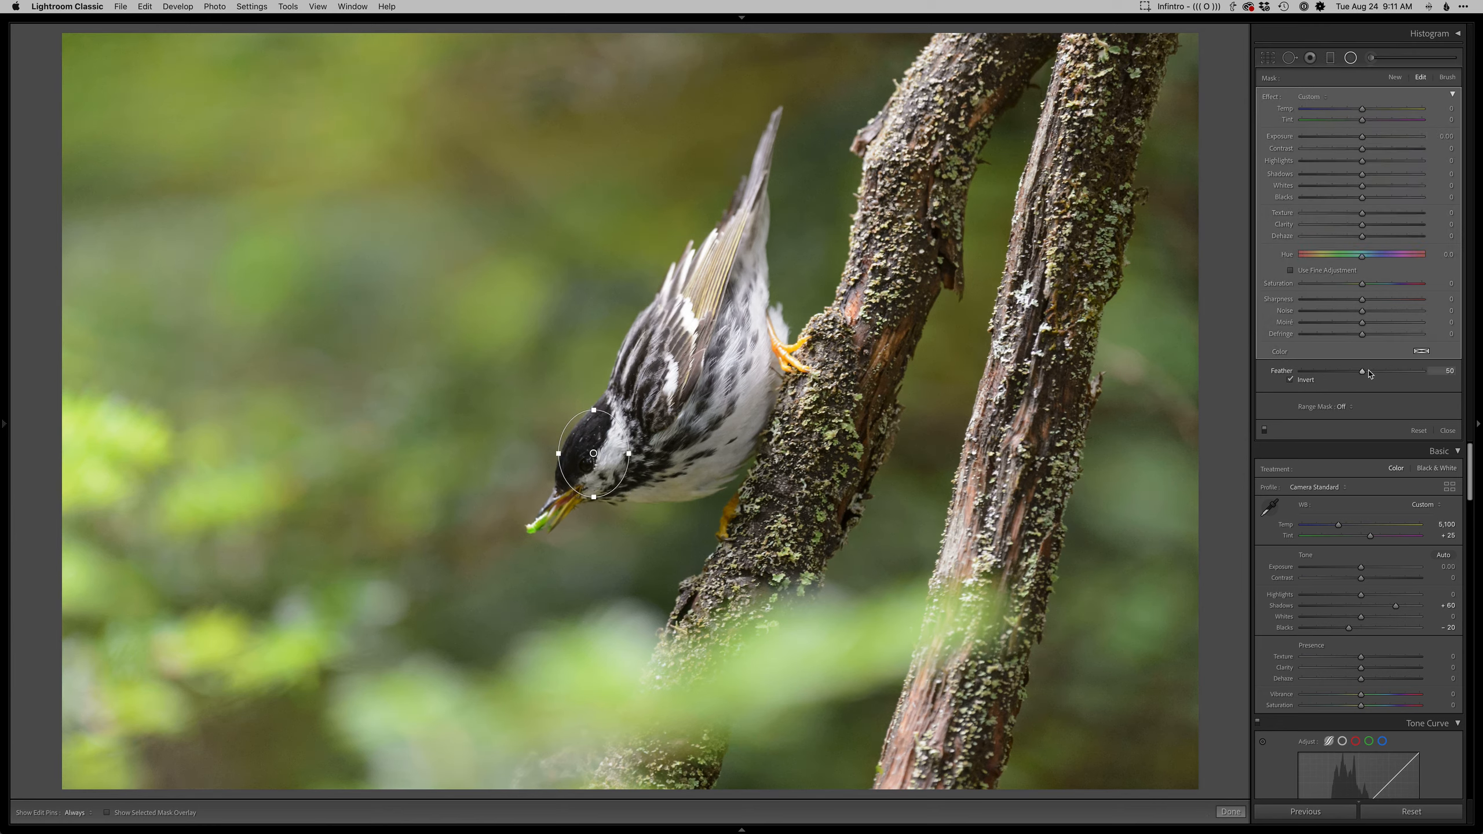
{"action": "left_click_drag", "start_coordinate": [1363, 140], "coordinate": [1365, 141]}
{"action": "left_click_drag", "start_coordinate": [624, 482], "coordinate": [605, 494]}
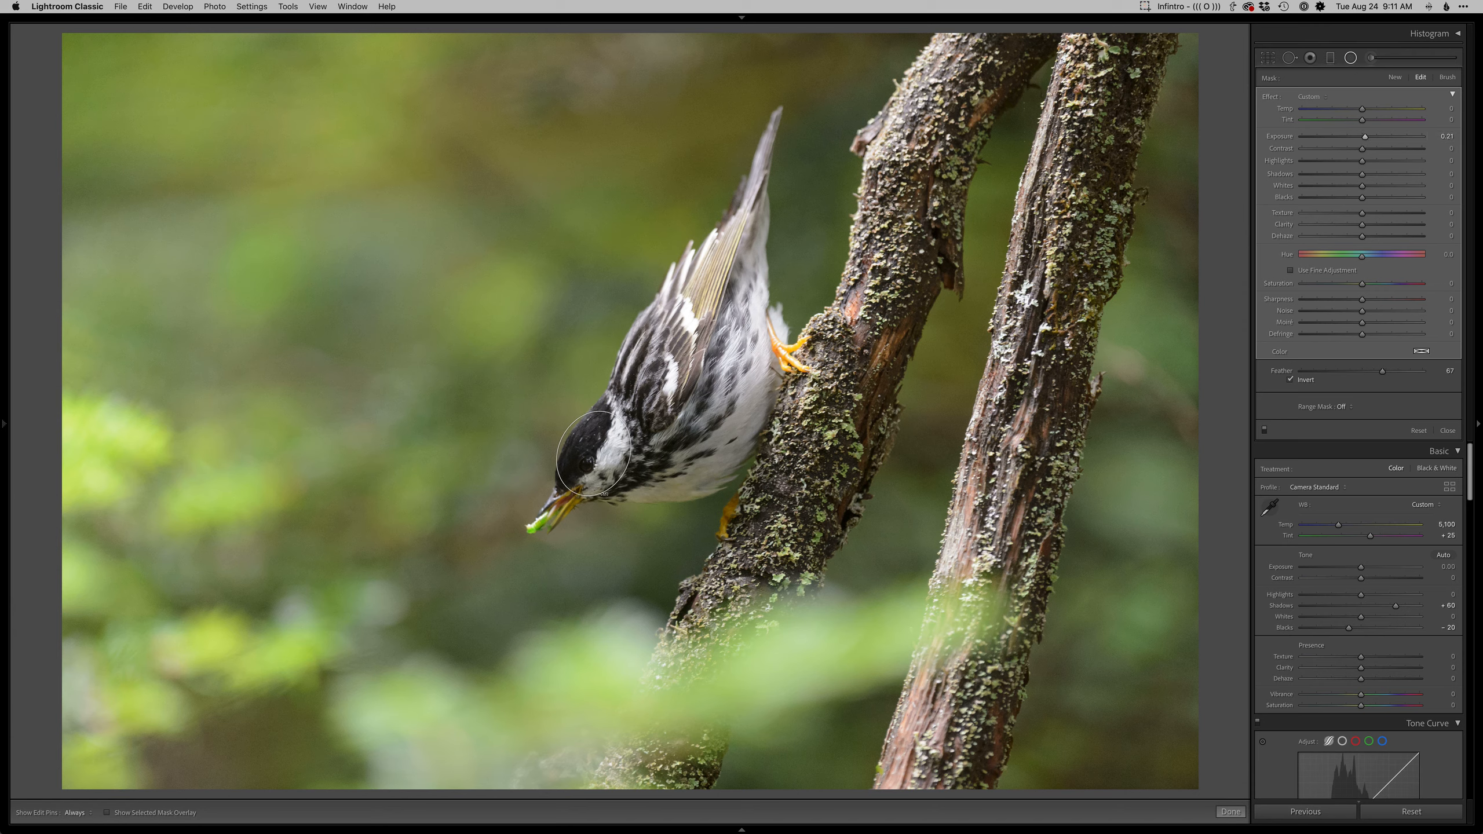
{"action": "left_click_drag", "start_coordinate": [562, 436], "coordinate": [567, 438]}
Add a large radial filter around the whole bird and slightly lower Exposure to darken the surroundings
{"action": "key", "text": "shift+m"}
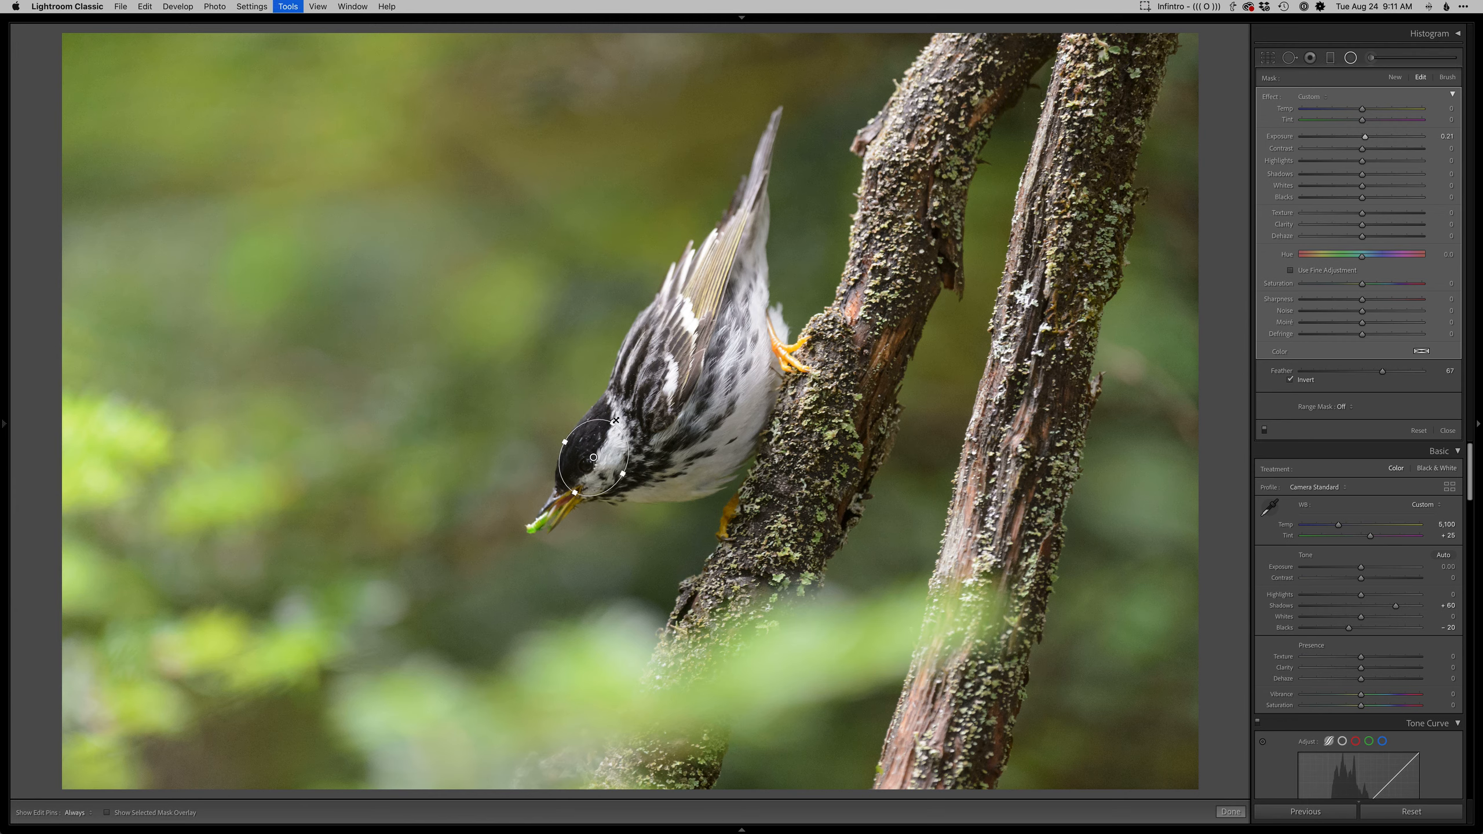
{"action": "key", "text": "shift+m"}
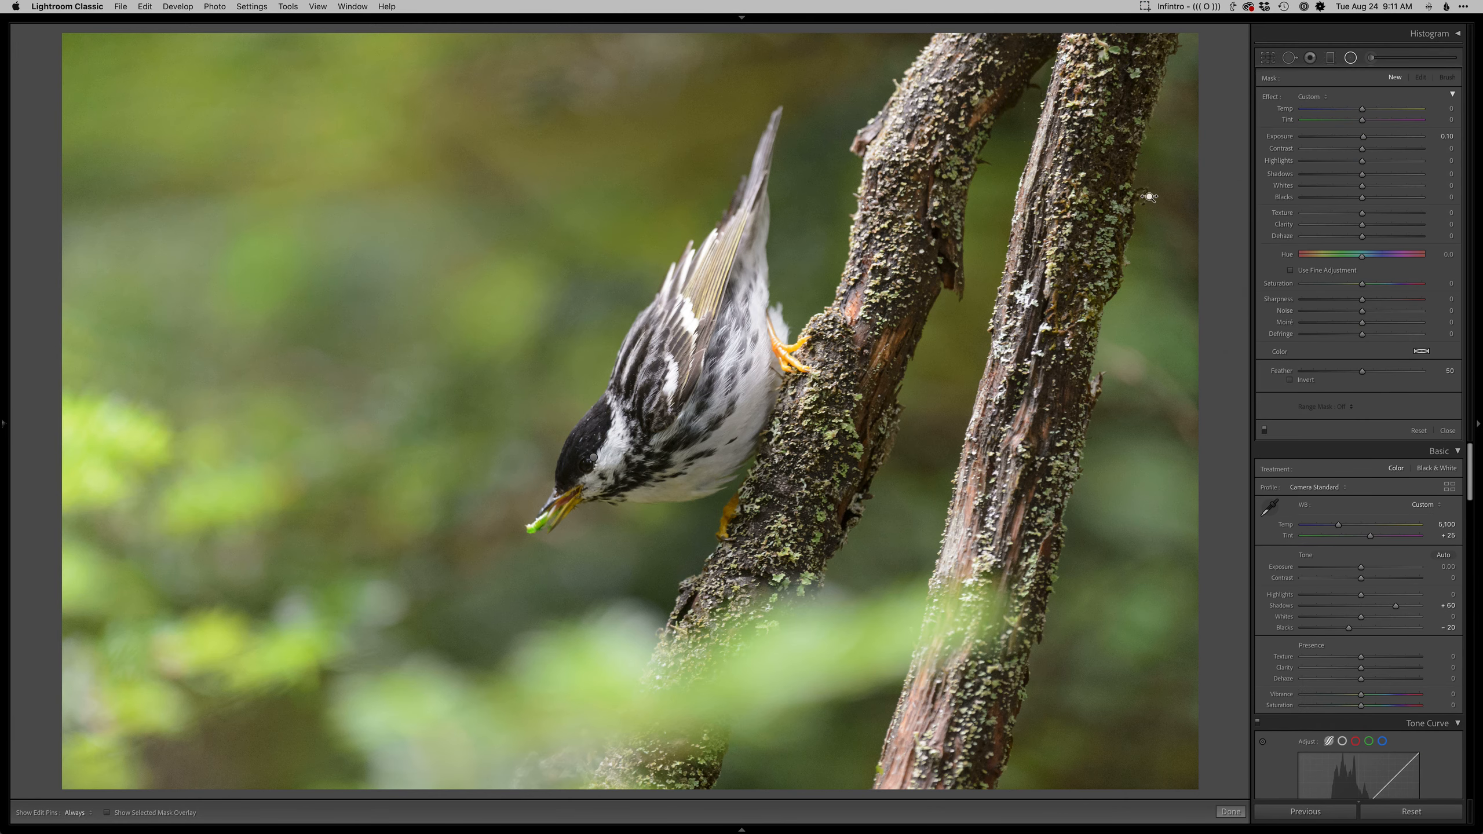
{"action": "key", "text": "shift+m"}
{"action": "key", "text": "shift+m"}
{"action": "left_click_drag", "start_coordinate": [663, 314], "coordinate": [727, 597]}
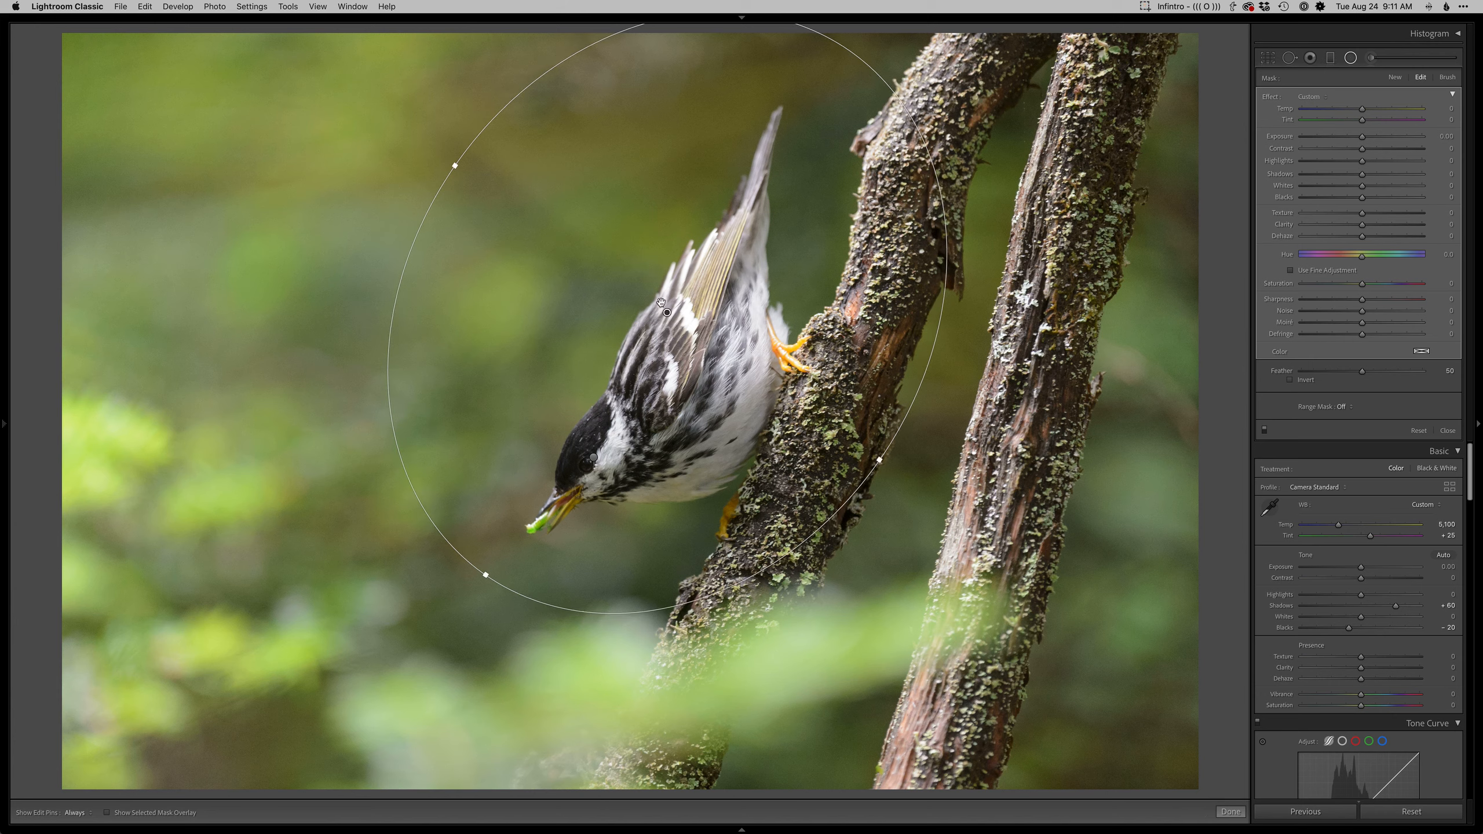
{"action": "left_click_drag", "start_coordinate": [662, 315], "coordinate": [641, 330]}
{"action": "left_click_drag", "start_coordinate": [1363, 138], "coordinate": [1359, 138]}
Add a graduated filter rising from the photo's lower edge with Exposure -0.39 and Highlights -53
{"action": "key", "text": "m"}
{"action": "key", "text": "m"}
{"action": "left_click_drag", "start_coordinate": [658, 689], "coordinate": [648, 451]}
{"action": "left_click_drag", "start_coordinate": [1363, 138], "coordinate": [1332, 163]}
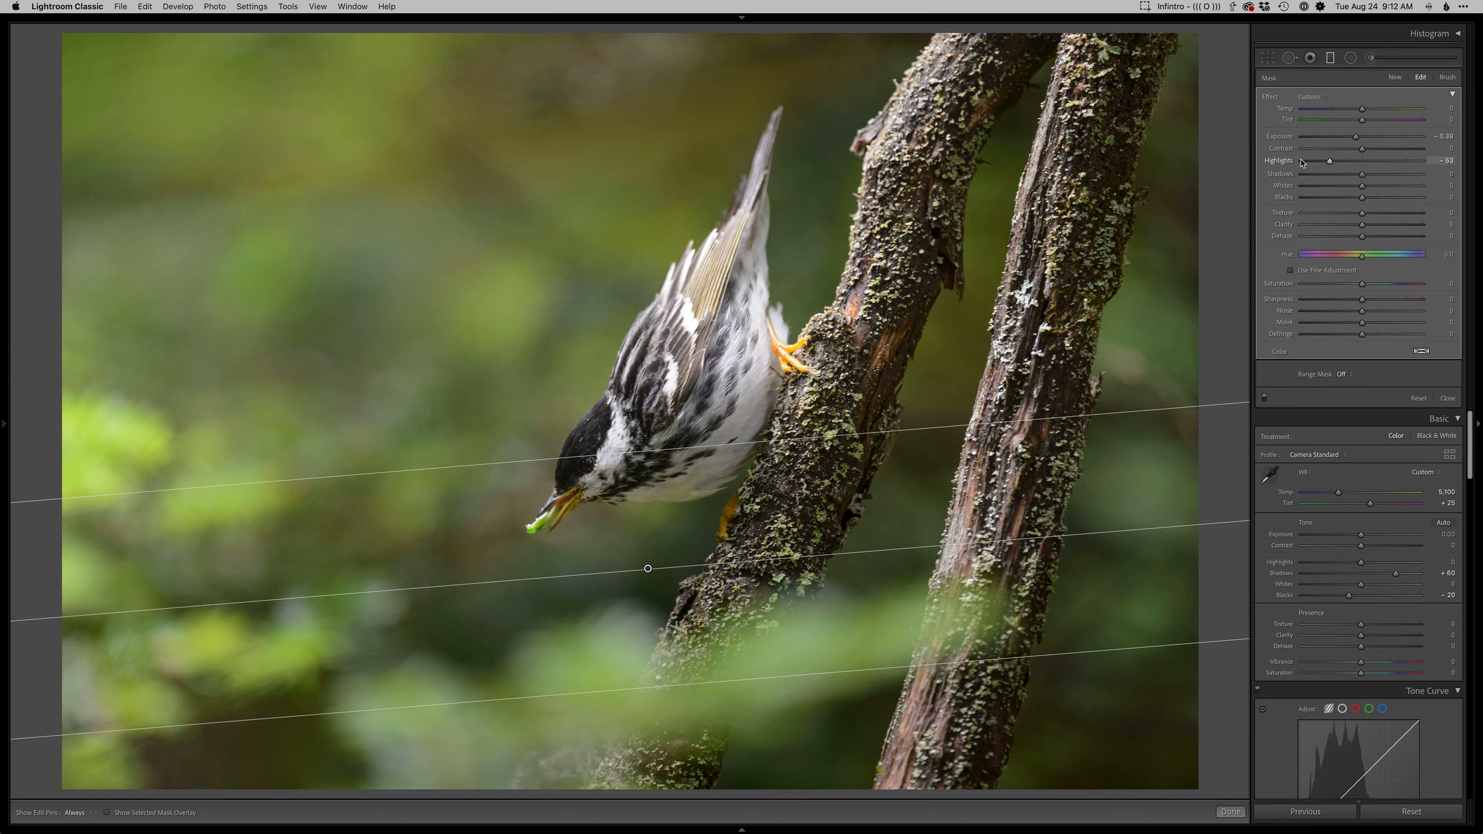
Add a graduated filter from the photo's right side, reset its settings, and strongly reduce only Whites
{"action": "left_click_drag", "start_coordinate": [1002, 373], "coordinate": [824, 302]}
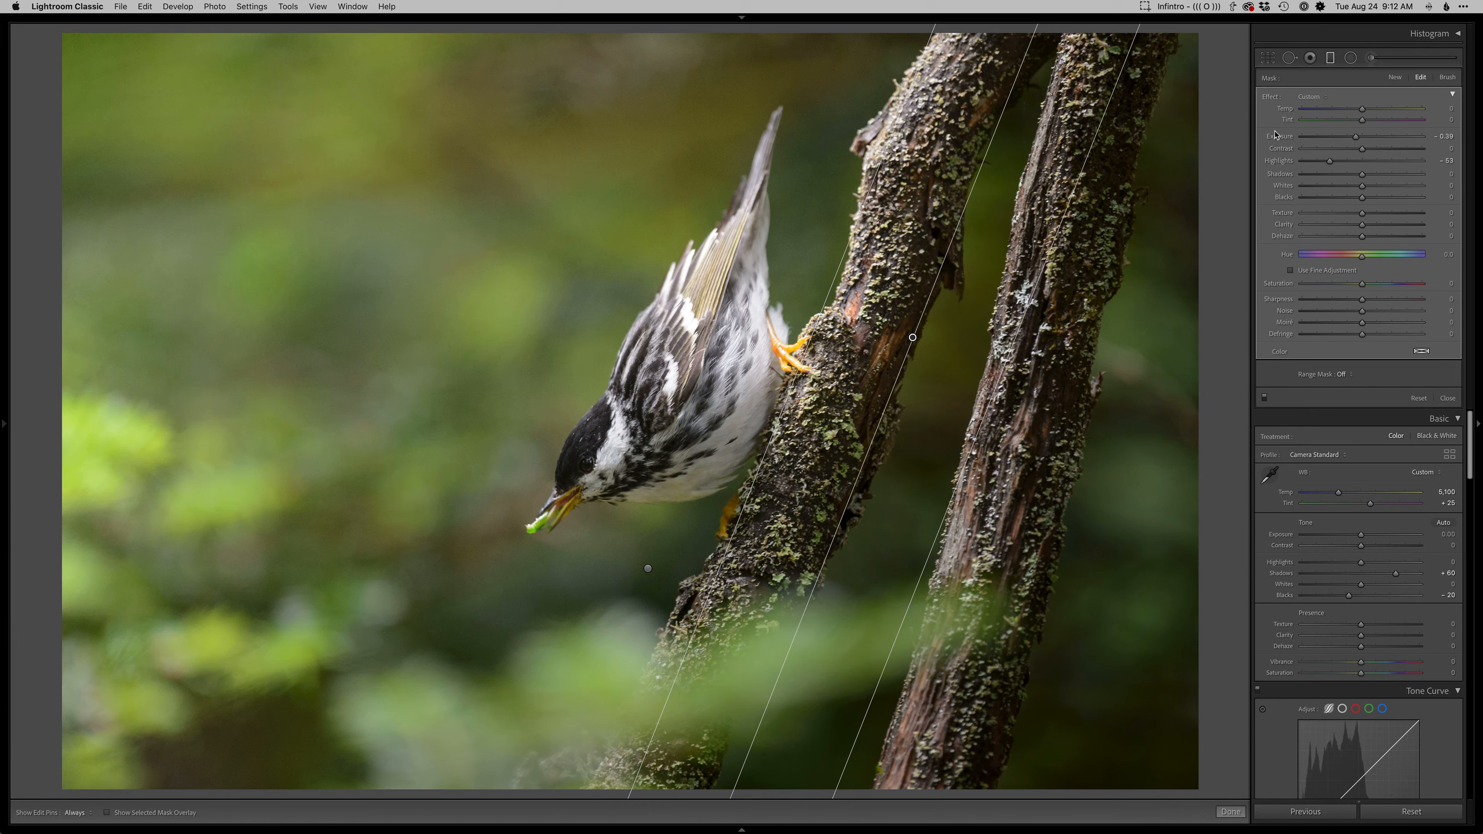
{"action": "double_click", "coordinate": [1330, 161]}
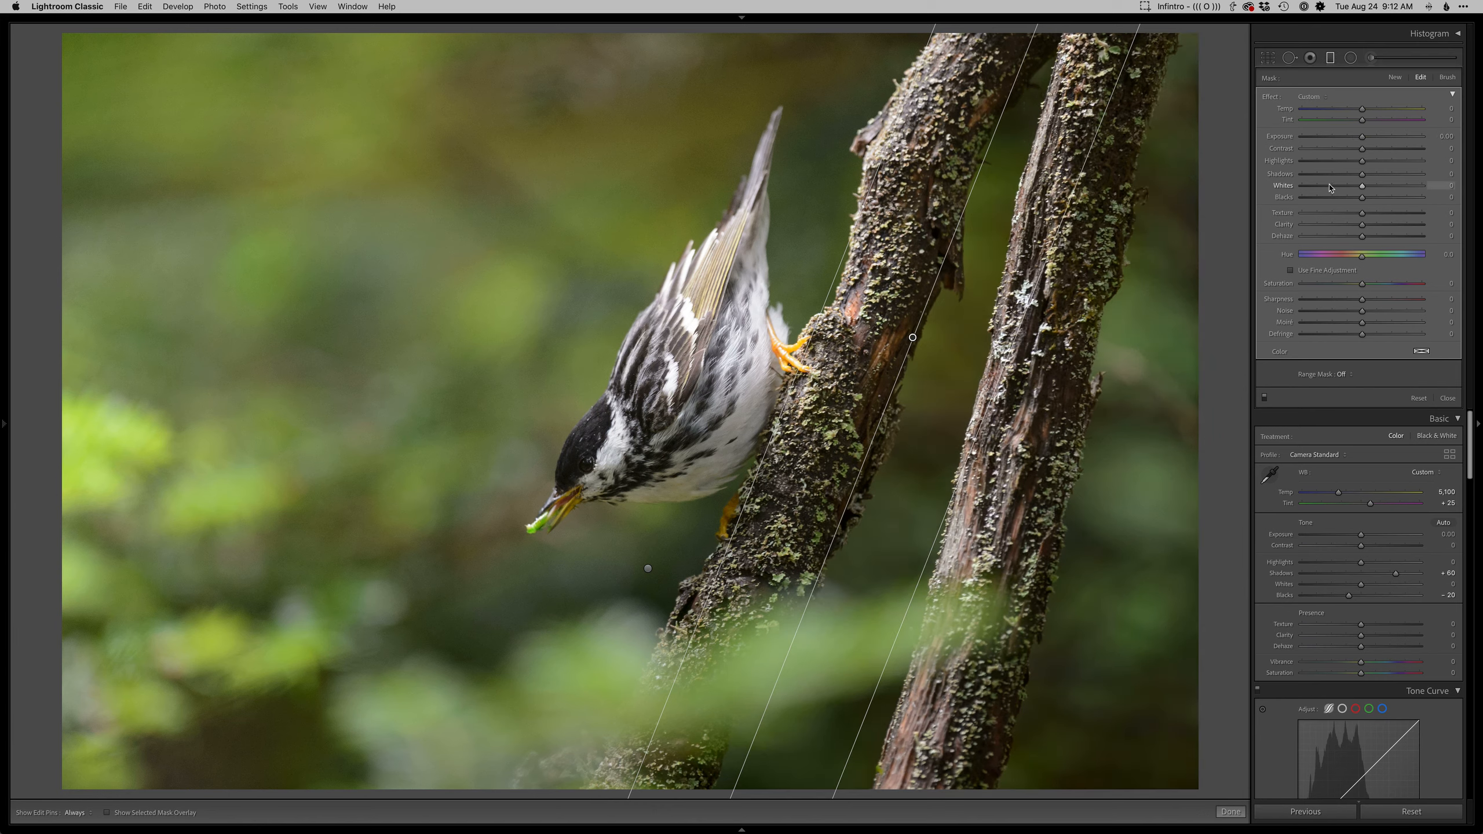
{"action": "left_click", "coordinate": [1323, 187]}
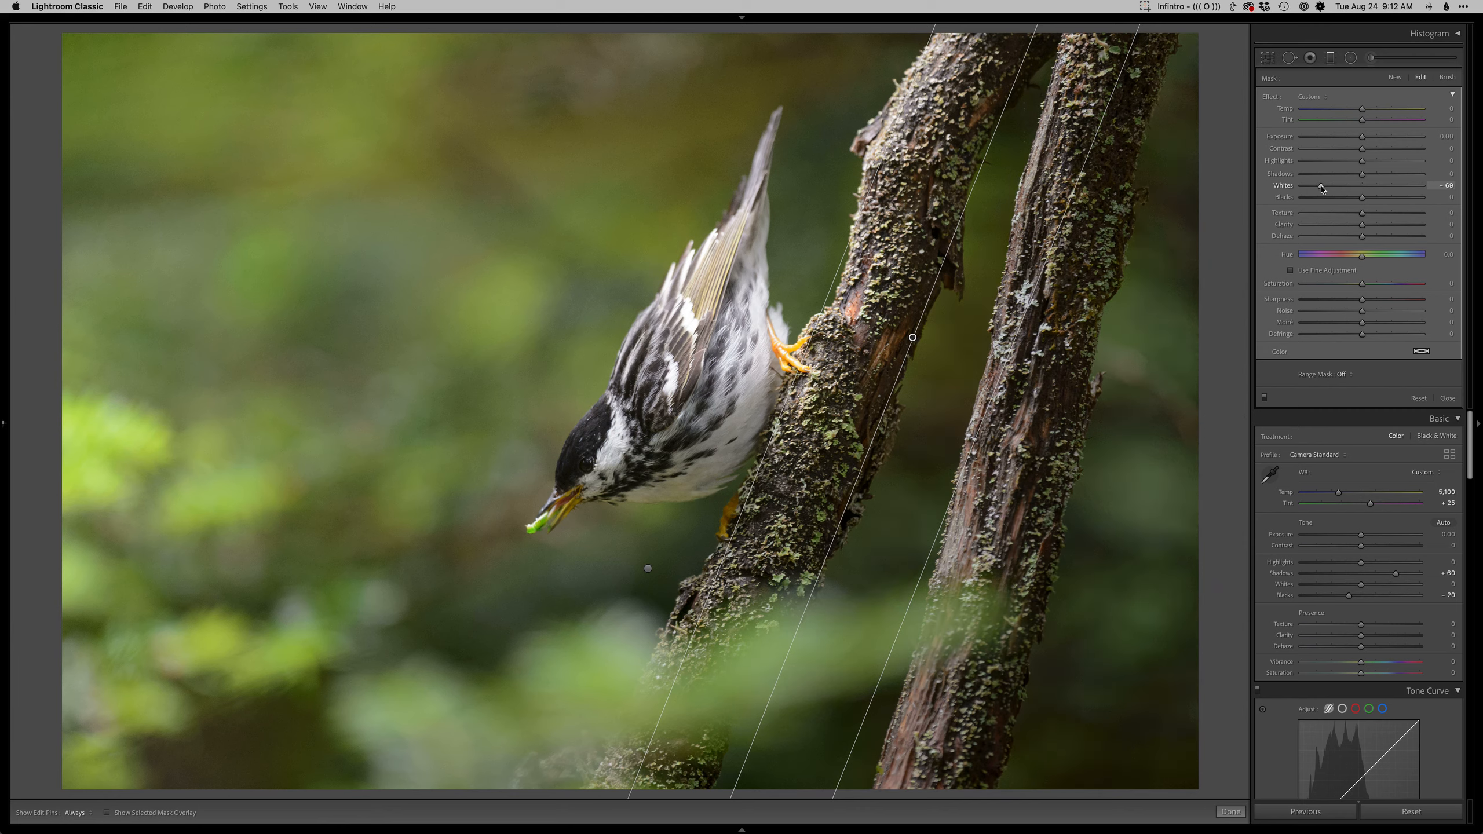
{"action": "key", "text": "shift+m"}
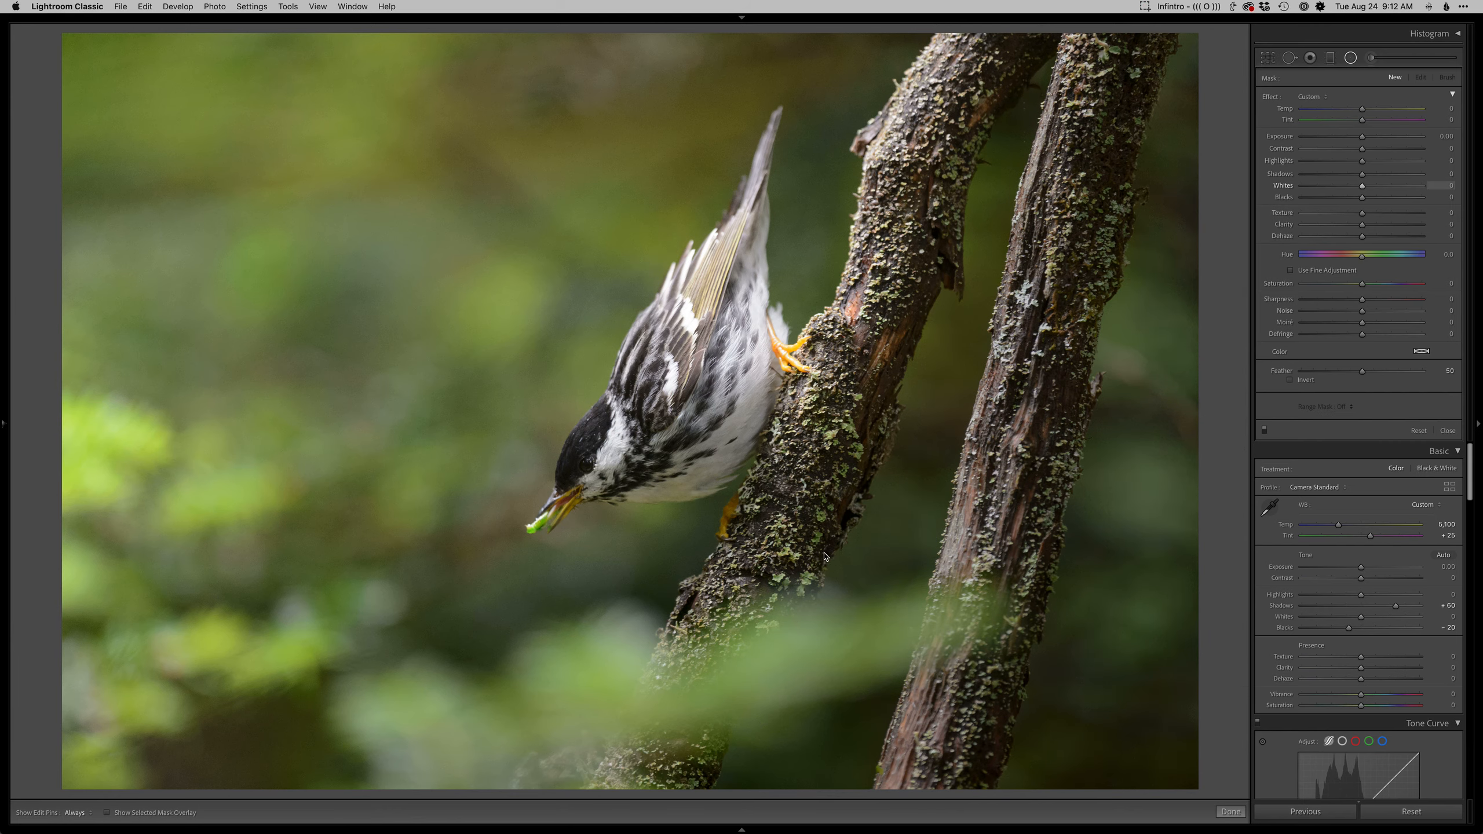
{"action": "key", "text": "shift+m"}
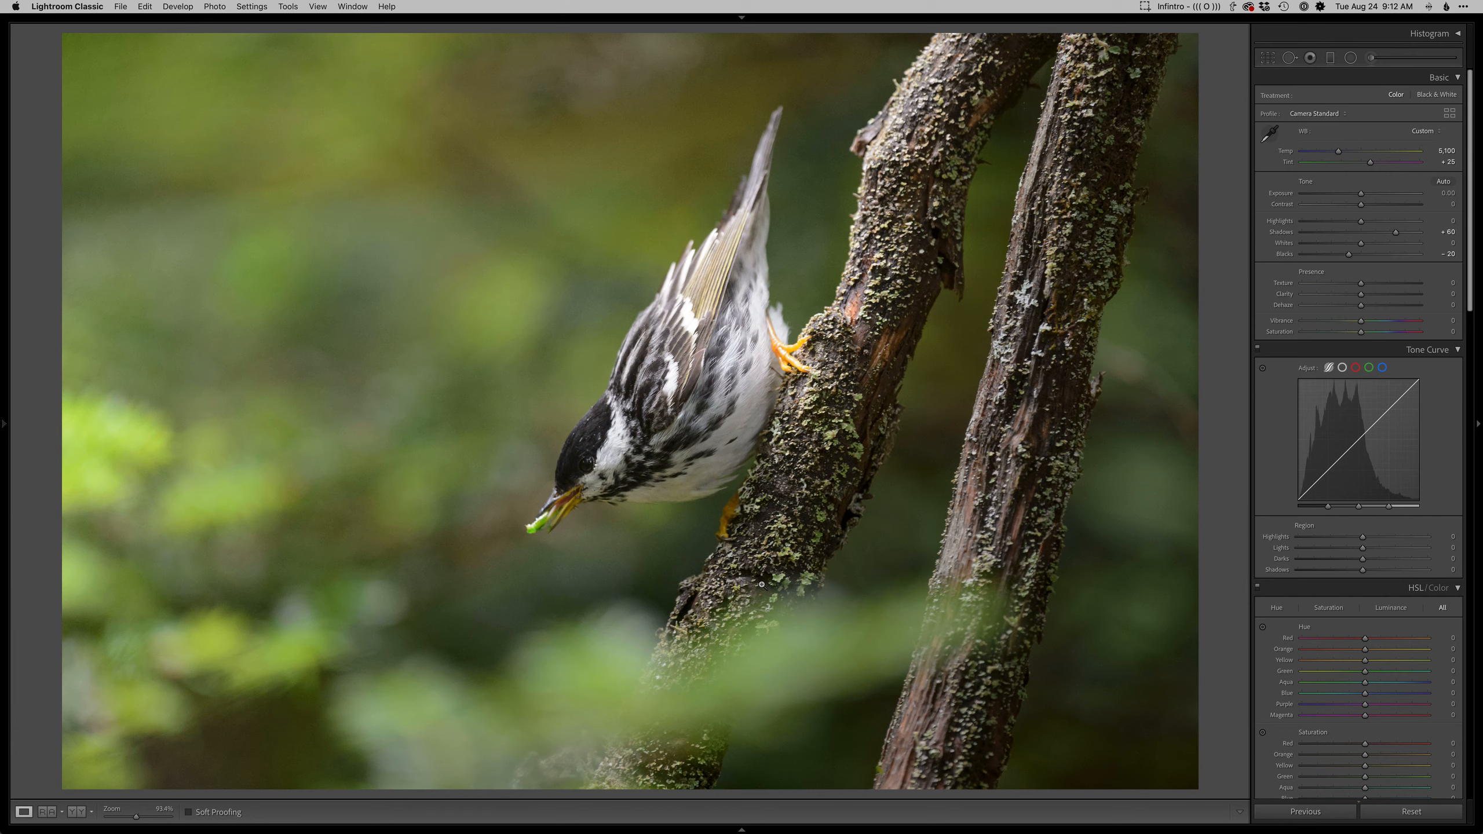
Open the photo in Photoshop for editing and add a Burn curves layer with a black mask
{"action": "key", "text": "super+e"}
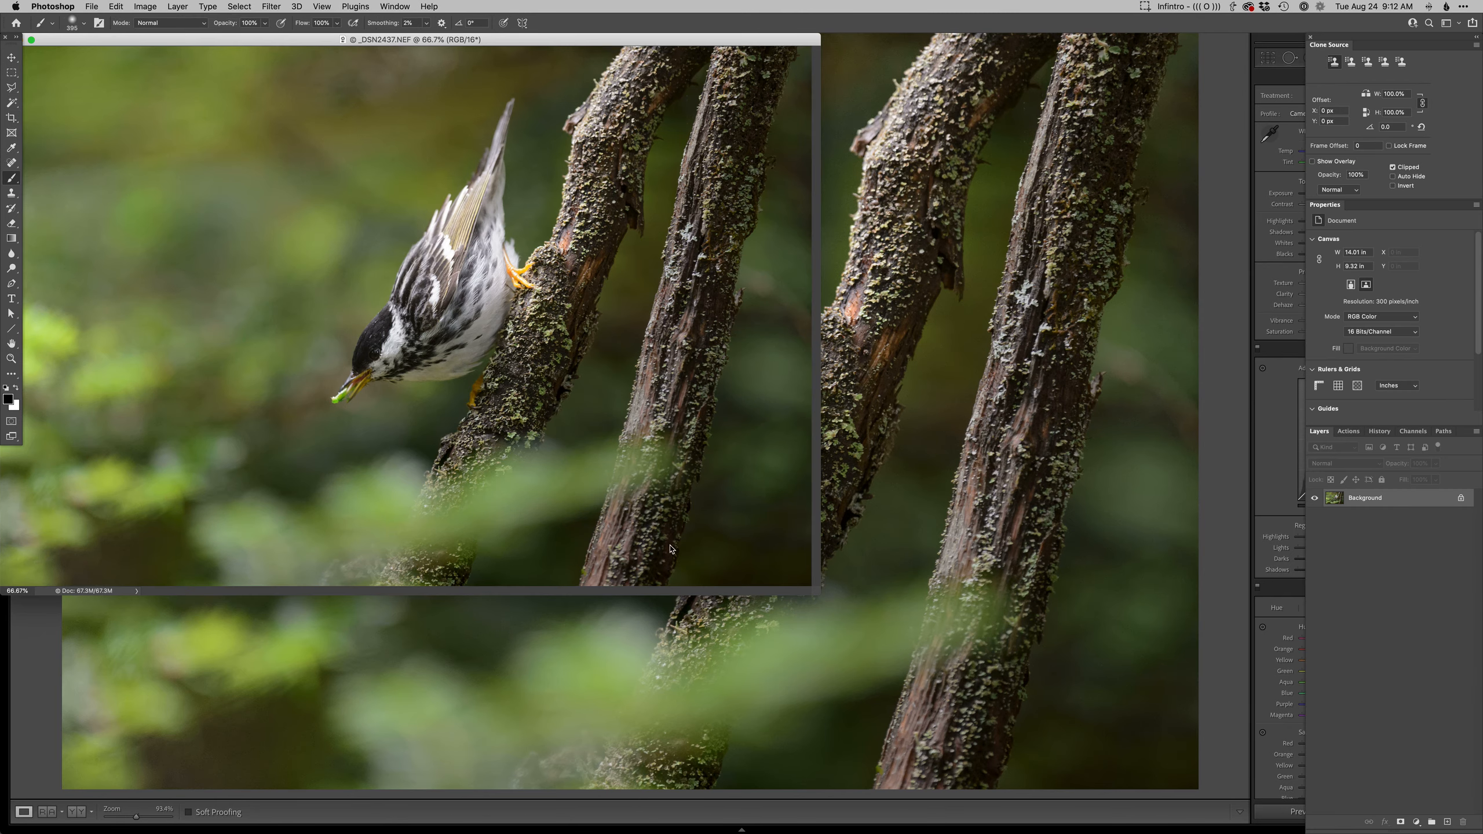
{"action": "key", "text": "b"}
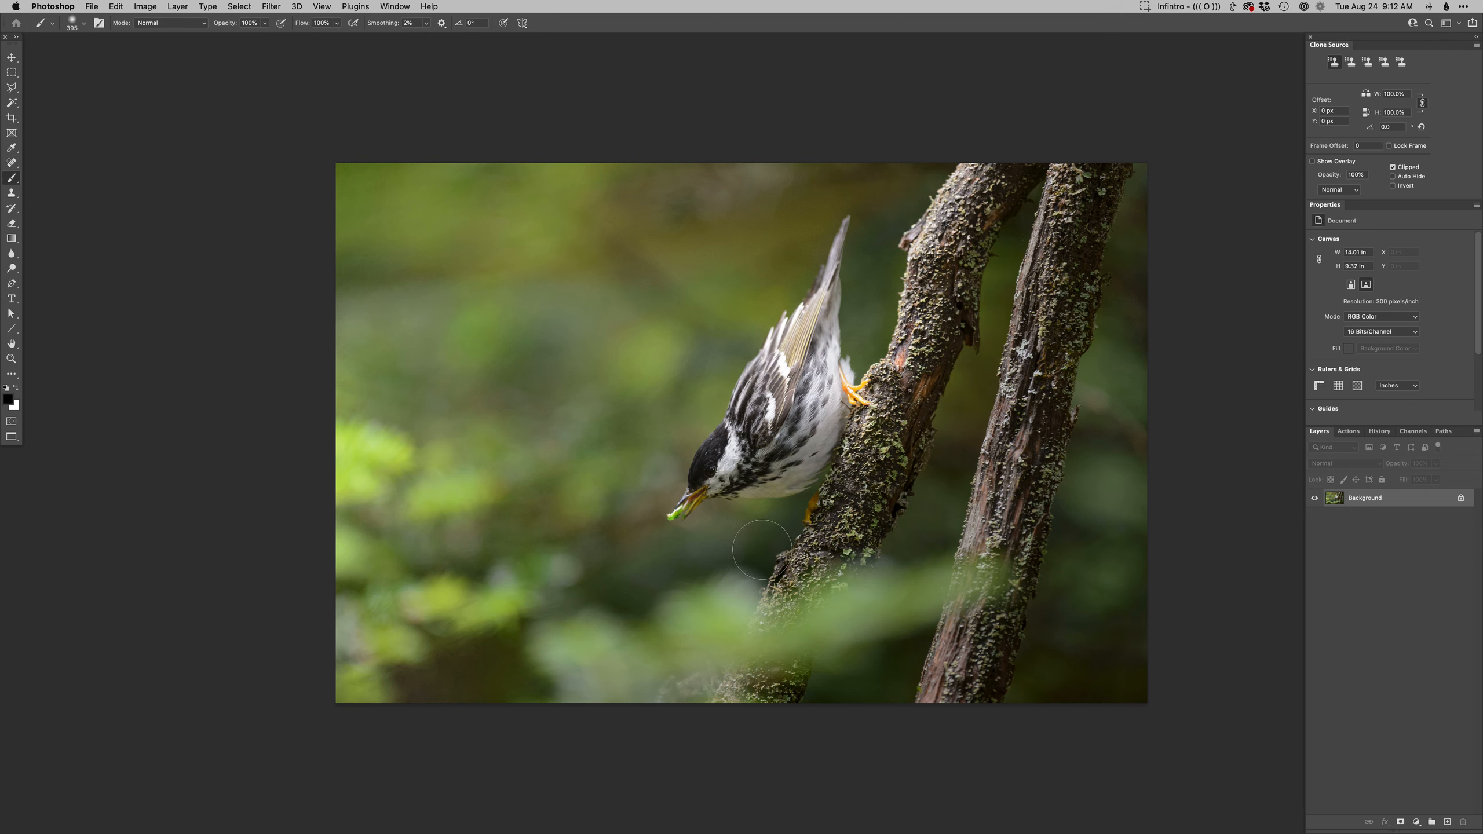
{"action": "key", "text": "F2"}
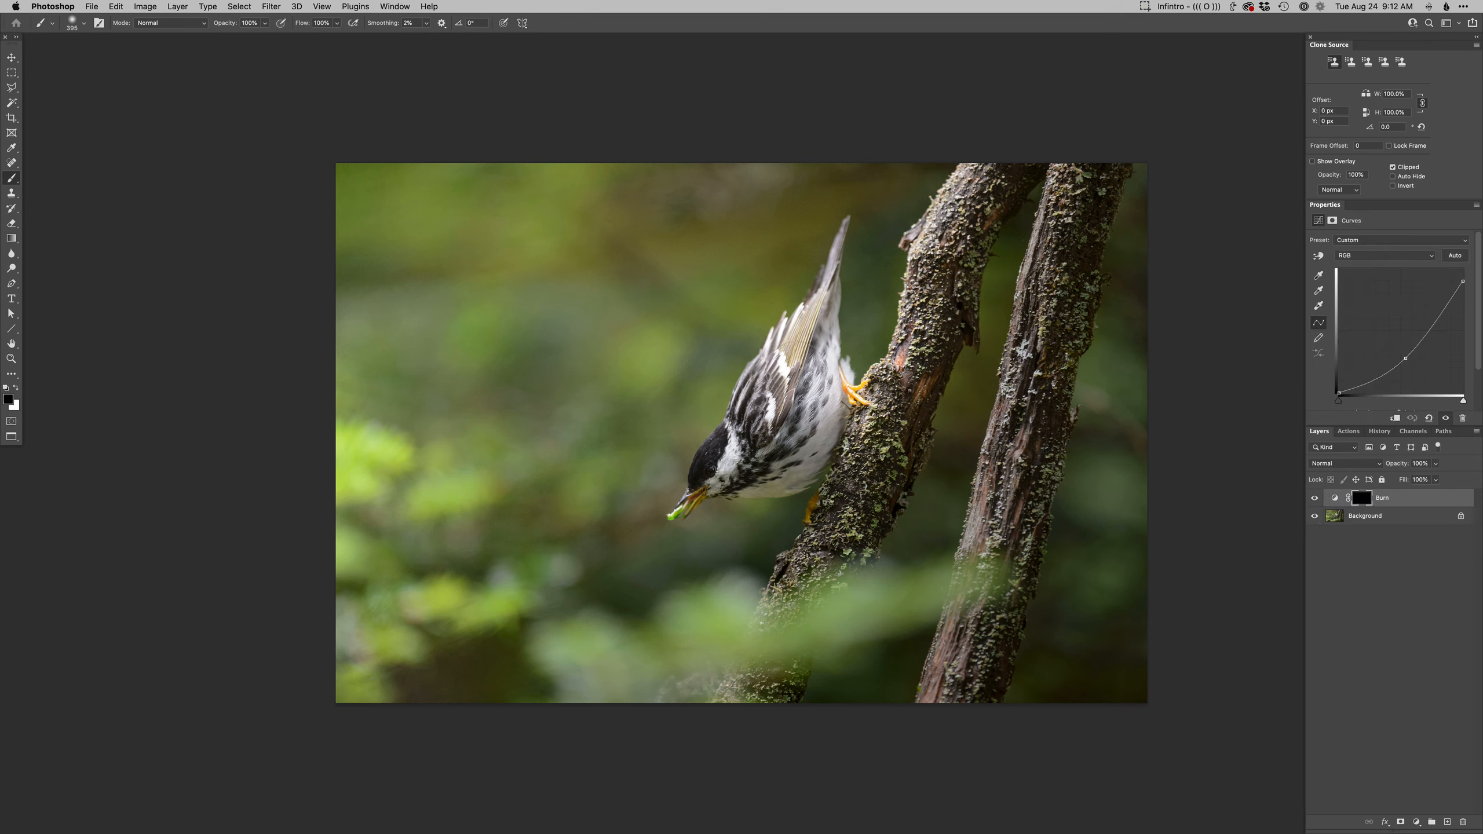
Paint white on the Burn layer's mask to darken the background and the blurred foliage around the bird
{"action": "key", "text": "x"}
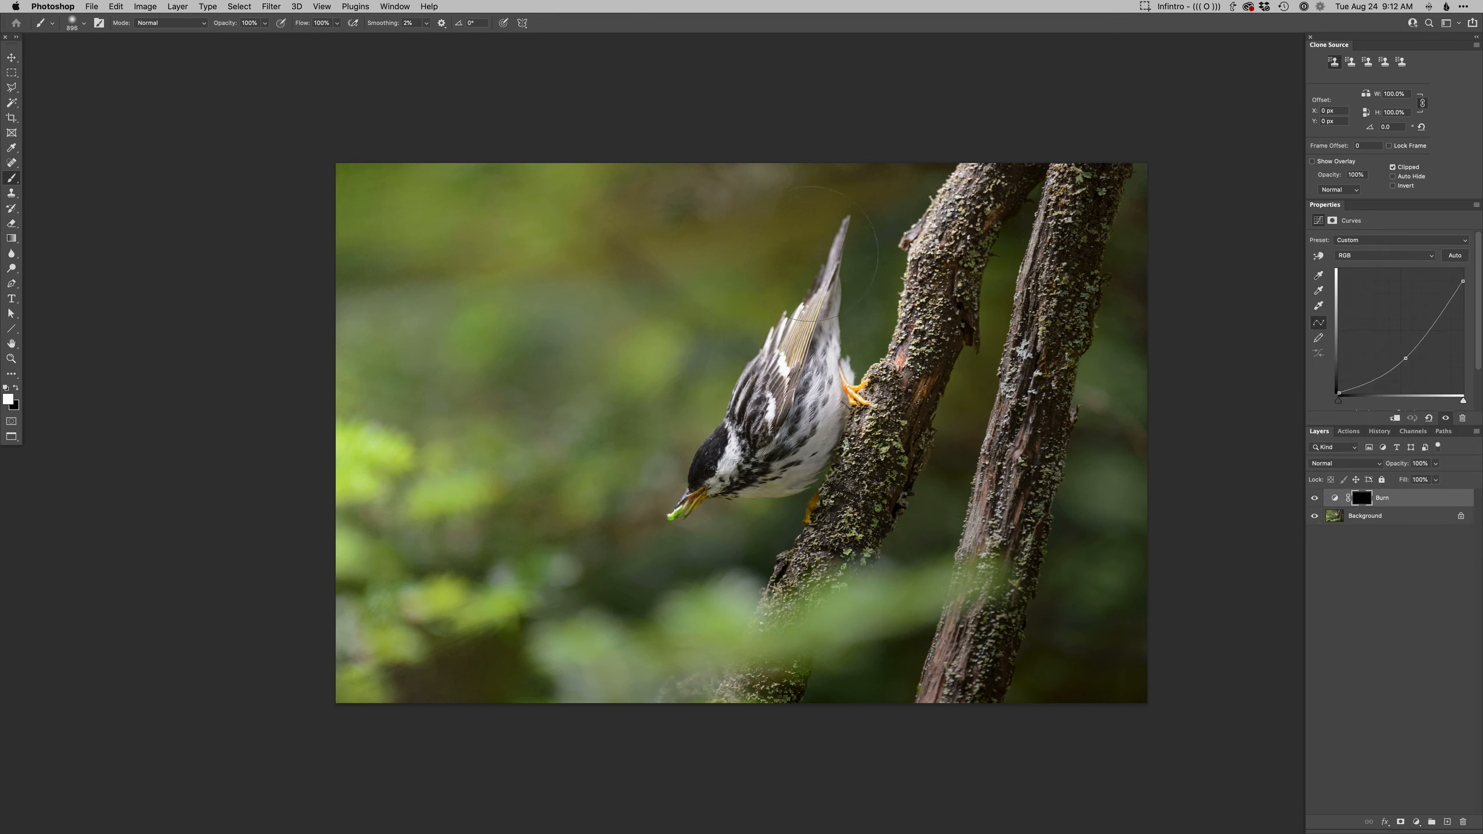
{"action": "mouse_move", "coordinate": [759, 323]}
{"action": "left_mouse_down"}
{"action": "mouse_move", "coordinate": [643, 320]}
{"action": "mouse_move", "coordinate": [818, 334]}
{"action": "mouse_move", "coordinate": [956, 208]}
{"action": "mouse_move", "coordinate": [905, 362]}
{"action": "mouse_move", "coordinate": [783, 318]}
{"action": "mouse_move", "coordinate": [795, 325]}
{"action": "mouse_move", "coordinate": [353, 358]}
{"action": "mouse_move", "coordinate": [281, 222]}
{"action": "mouse_move", "coordinate": [393, 473]}
{"action": "mouse_move", "coordinate": [235, 472]}
{"action": "mouse_move", "coordinate": [340, 641]}
{"action": "mouse_move", "coordinate": [379, 631]}
{"action": "mouse_move", "coordinate": [292, 629]}
{"action": "mouse_move", "coordinate": [712, 690]}
{"action": "mouse_move", "coordinate": [570, 679]}
{"action": "mouse_move", "coordinate": [970, 589]}
{"action": "mouse_move", "coordinate": [912, 596]}
{"action": "left_mouse_up"}
{"action": "mouse_move", "coordinate": [937, 592]}
{"action": "left_mouse_down"}
{"action": "mouse_move", "coordinate": [644, 619]}
{"action": "mouse_move", "coordinate": [554, 669]}
{"action": "left_mouse_up"}
{"action": "left_click_drag", "start_coordinate": [899, 613], "coordinate": [912, 614]}
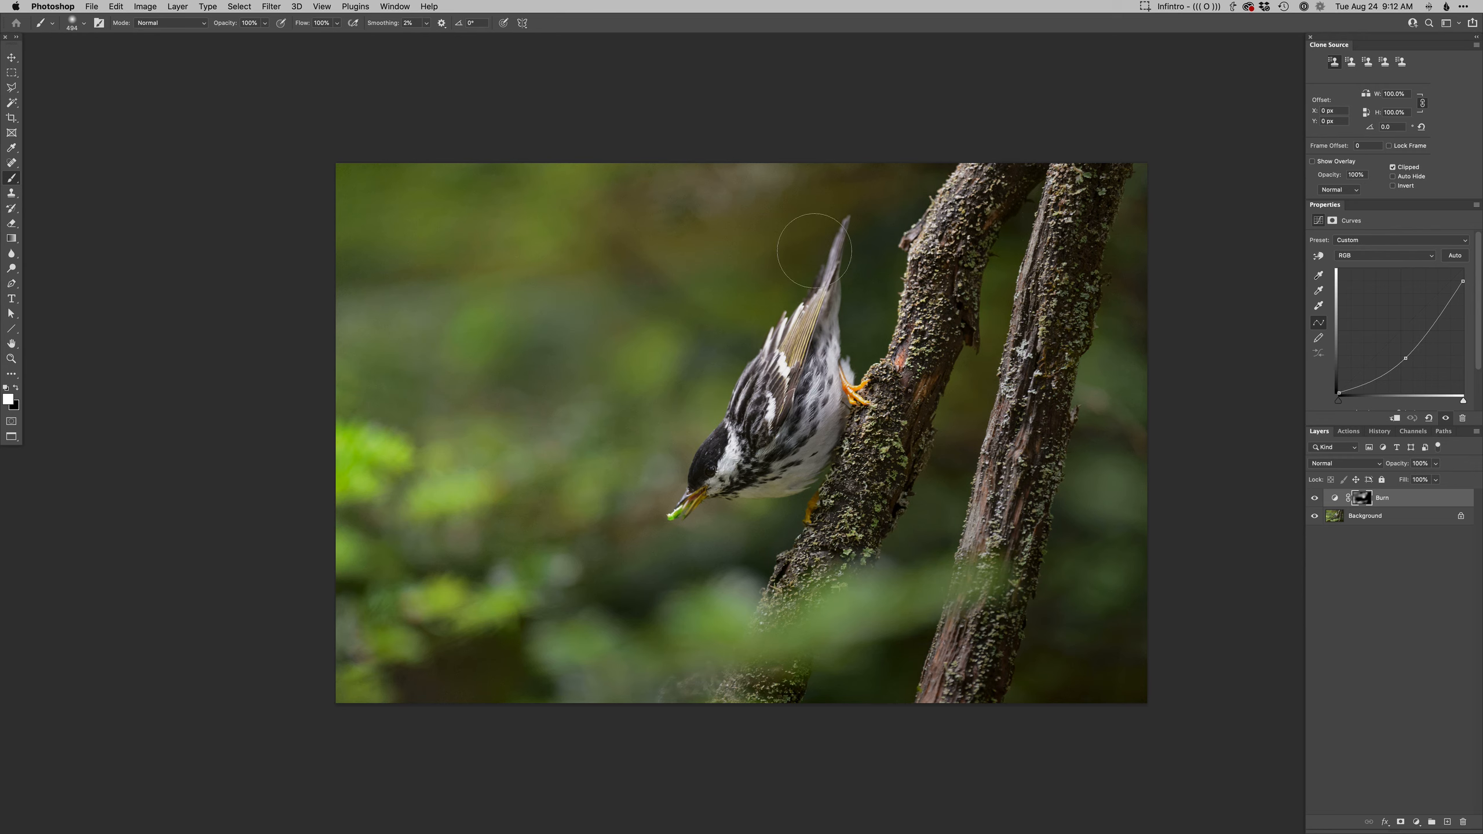
Add a Dodge curves layer, brush white over the bird's eye area to lighten it, and add a second Dodge layer
{"action": "left_click", "coordinate": [710, 476], "text": "super"}
{"action": "key", "text": "F2"}
{"action": "mouse_move", "coordinate": [724, 466]}
{"action": "left_mouse_down"}
{"action": "mouse_move", "coordinate": [688, 467]}
{"action": "mouse_move", "coordinate": [716, 453]}
{"action": "left_mouse_up"}
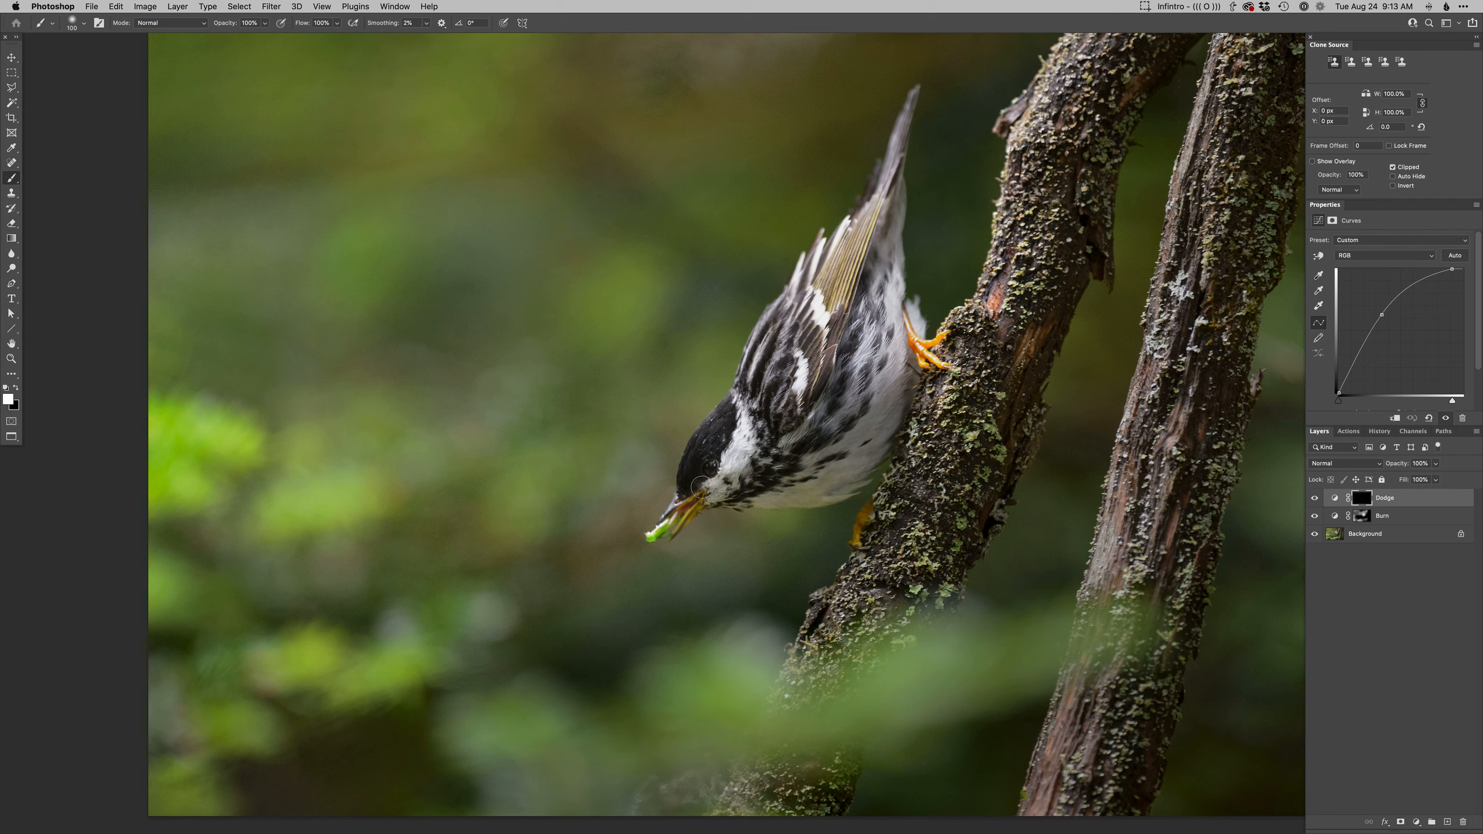
{"action": "left_click_drag", "start_coordinate": [678, 506], "coordinate": [697, 492]}
{"action": "scroll", "coordinate": [658, 542], "scroll_direction": "up", "scroll_amount": 5}
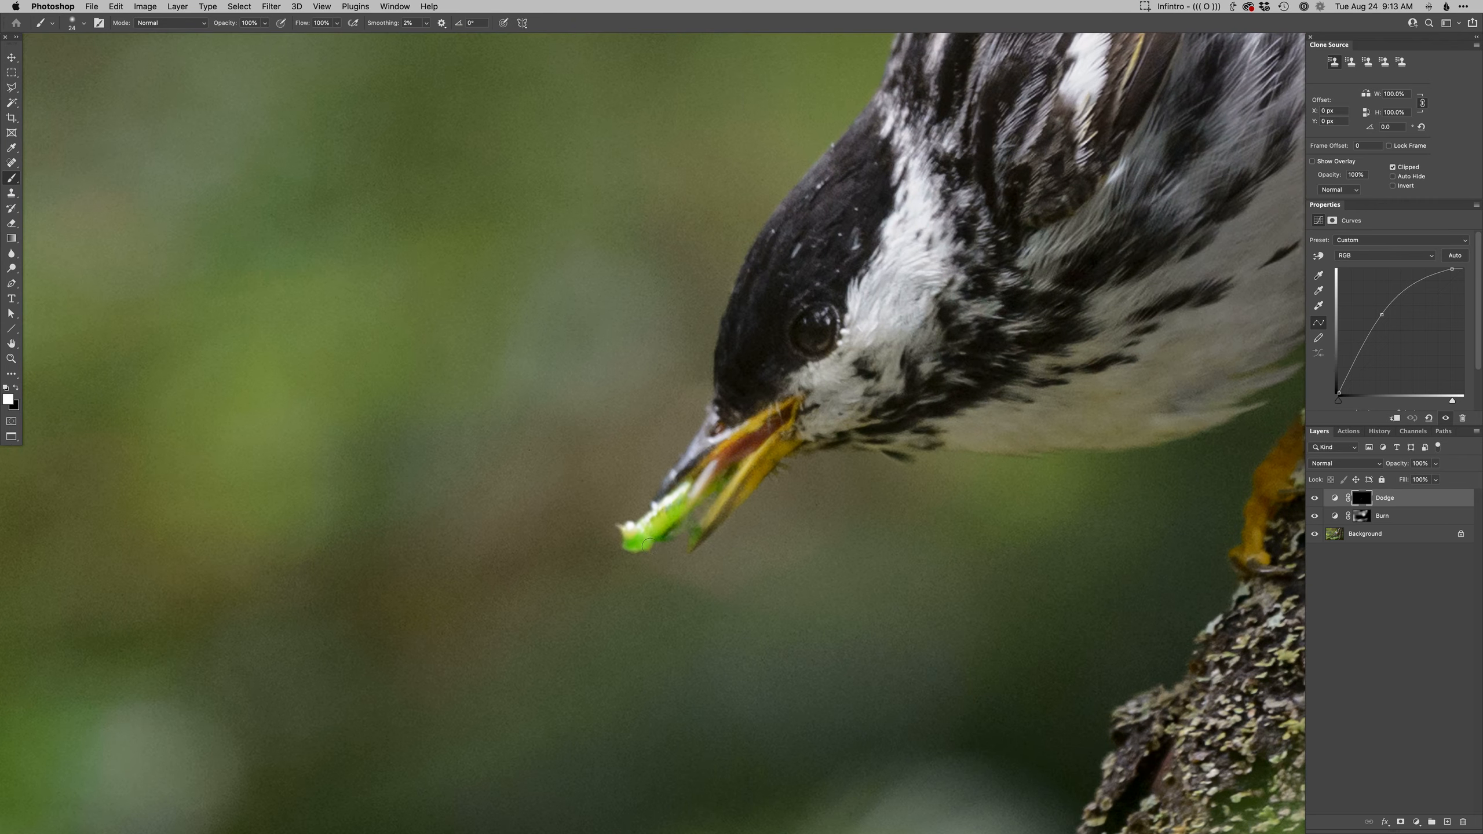
{"action": "left_click_drag", "start_coordinate": [713, 486], "coordinate": [670, 531]}
{"action": "left_click_drag", "start_coordinate": [777, 369], "coordinate": [766, 369]}
{"action": "key", "text": "F2"}
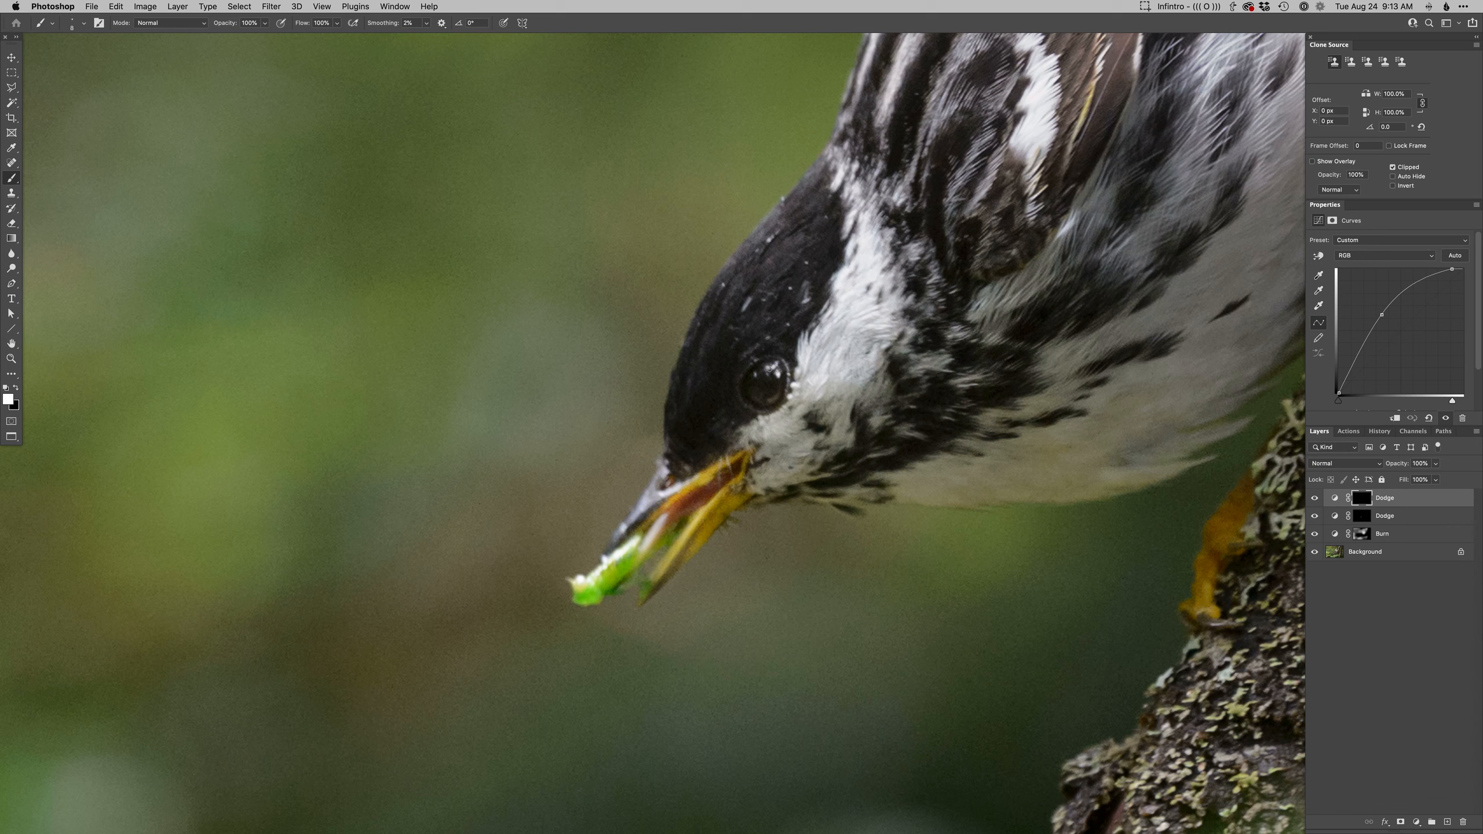
Add a curves layer with the black point moved slightly inward, invert its mask, and enlarge the brush to 118
{"action": "key", "text": "F3"}
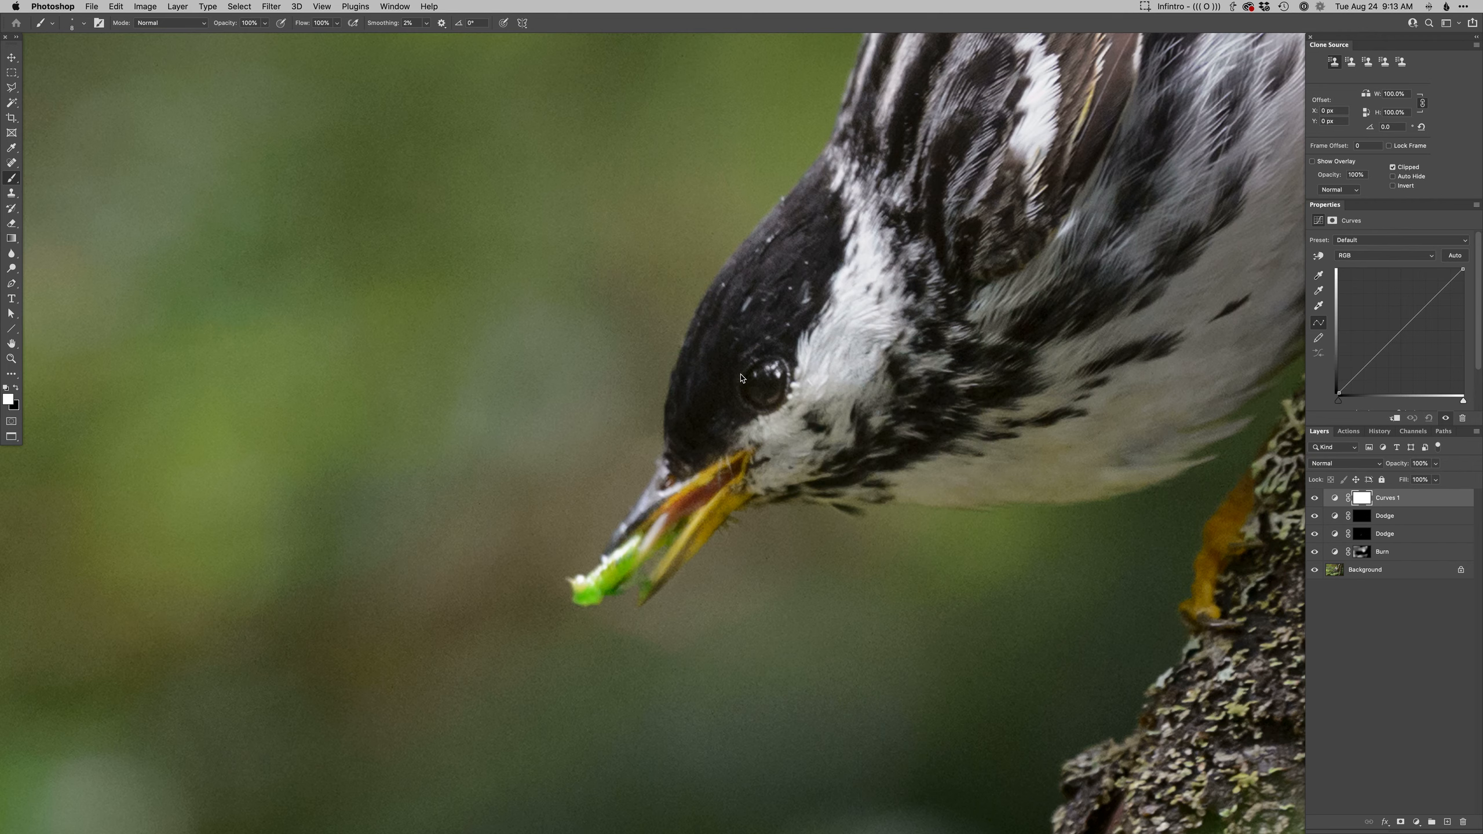
{"action": "key", "text": "Return"}
{"action": "key", "text": "super+i"}
{"action": "left_click_drag", "start_coordinate": [777, 395], "coordinate": [846, 396], "text": "ctrl+alt"}
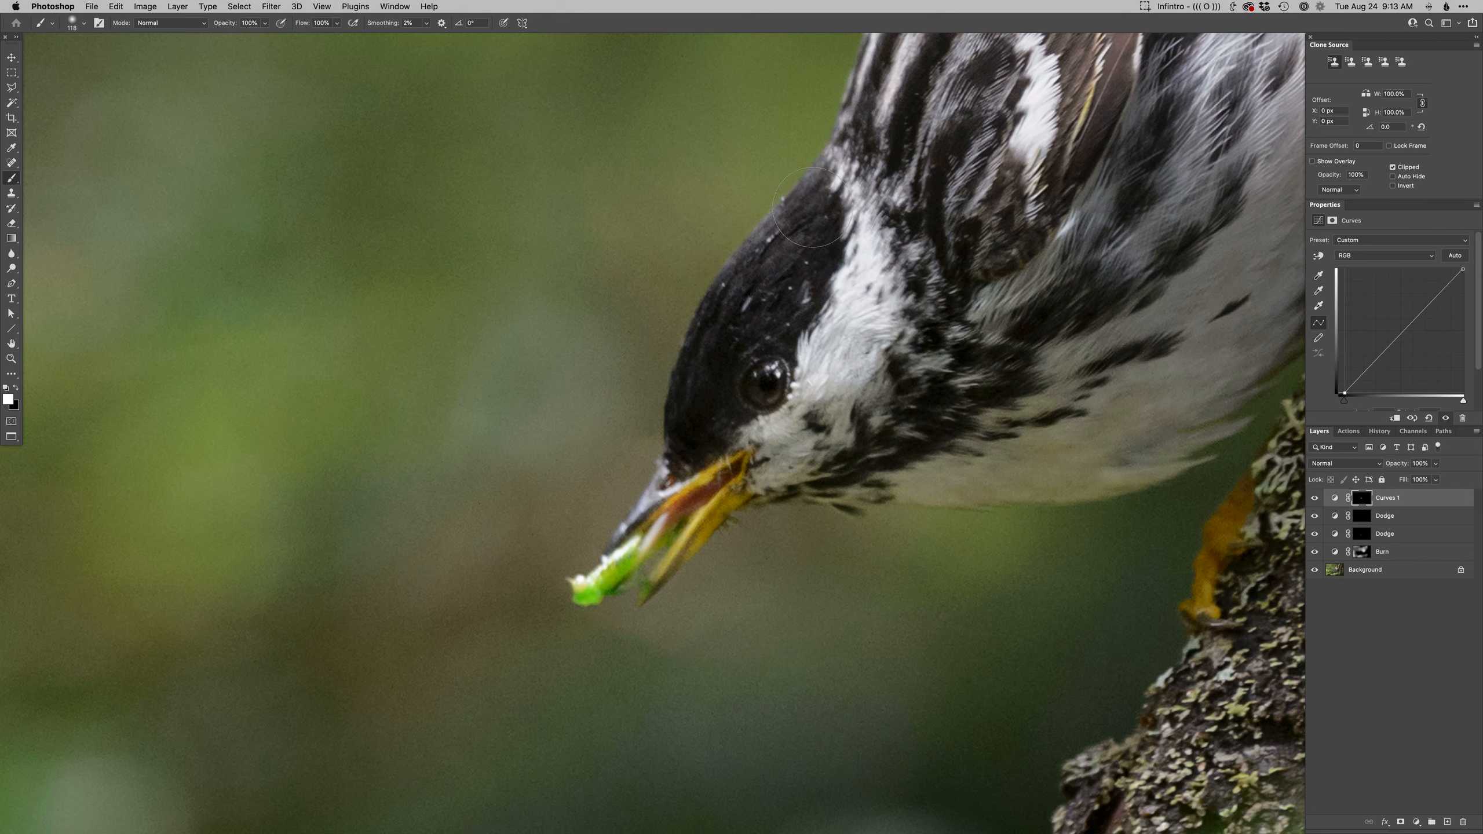
Add a Hue/Saturation layer with saturation -31, invert its mask, and brush white over the bright foliage left of the bird
{"action": "key", "text": "super+0"}
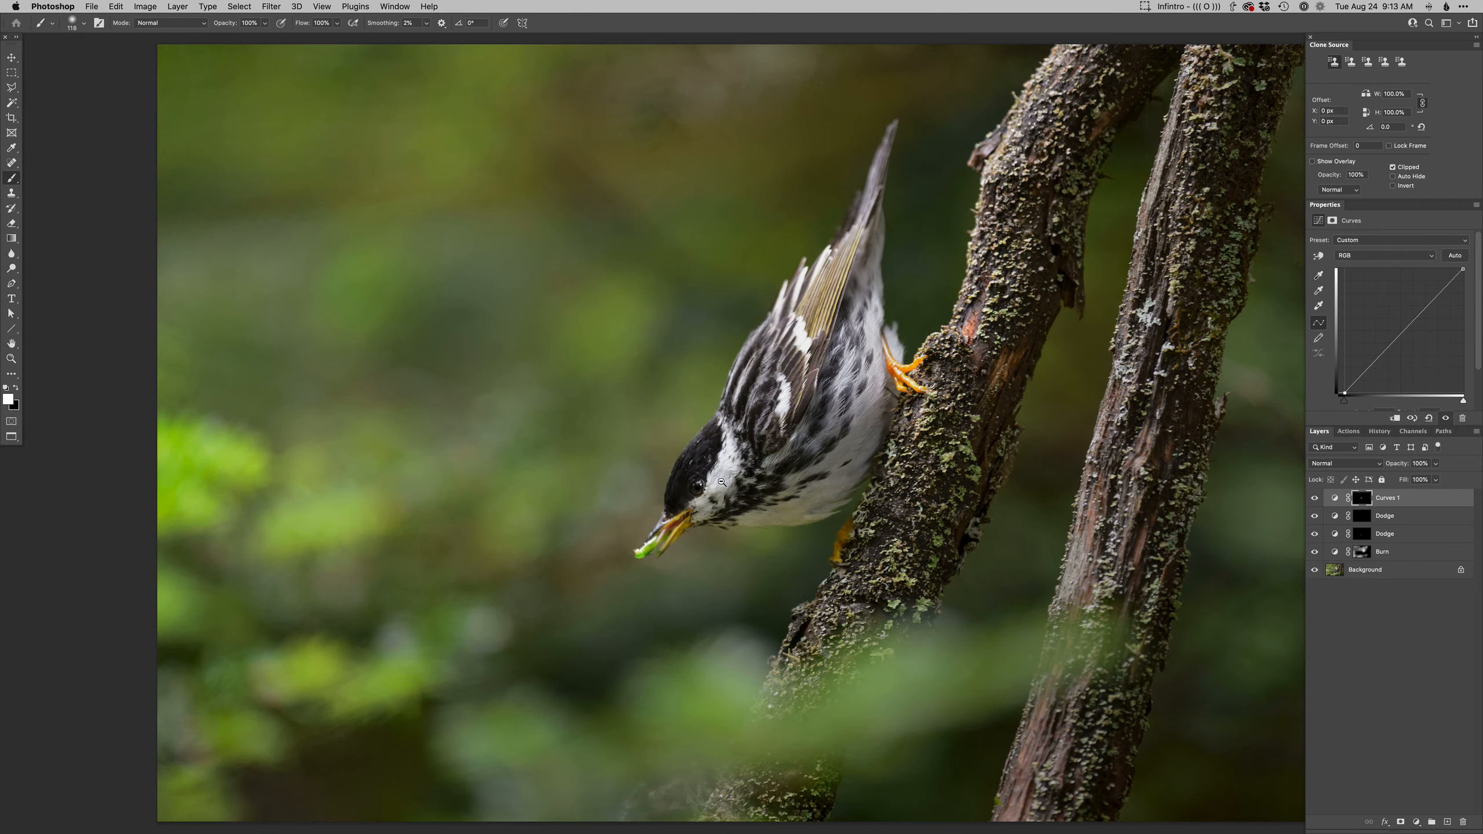
{"action": "left_click", "coordinate": [712, 482], "text": "alt"}
{"action": "left_click_drag", "start_coordinate": [727, 540], "coordinate": [718, 538]}
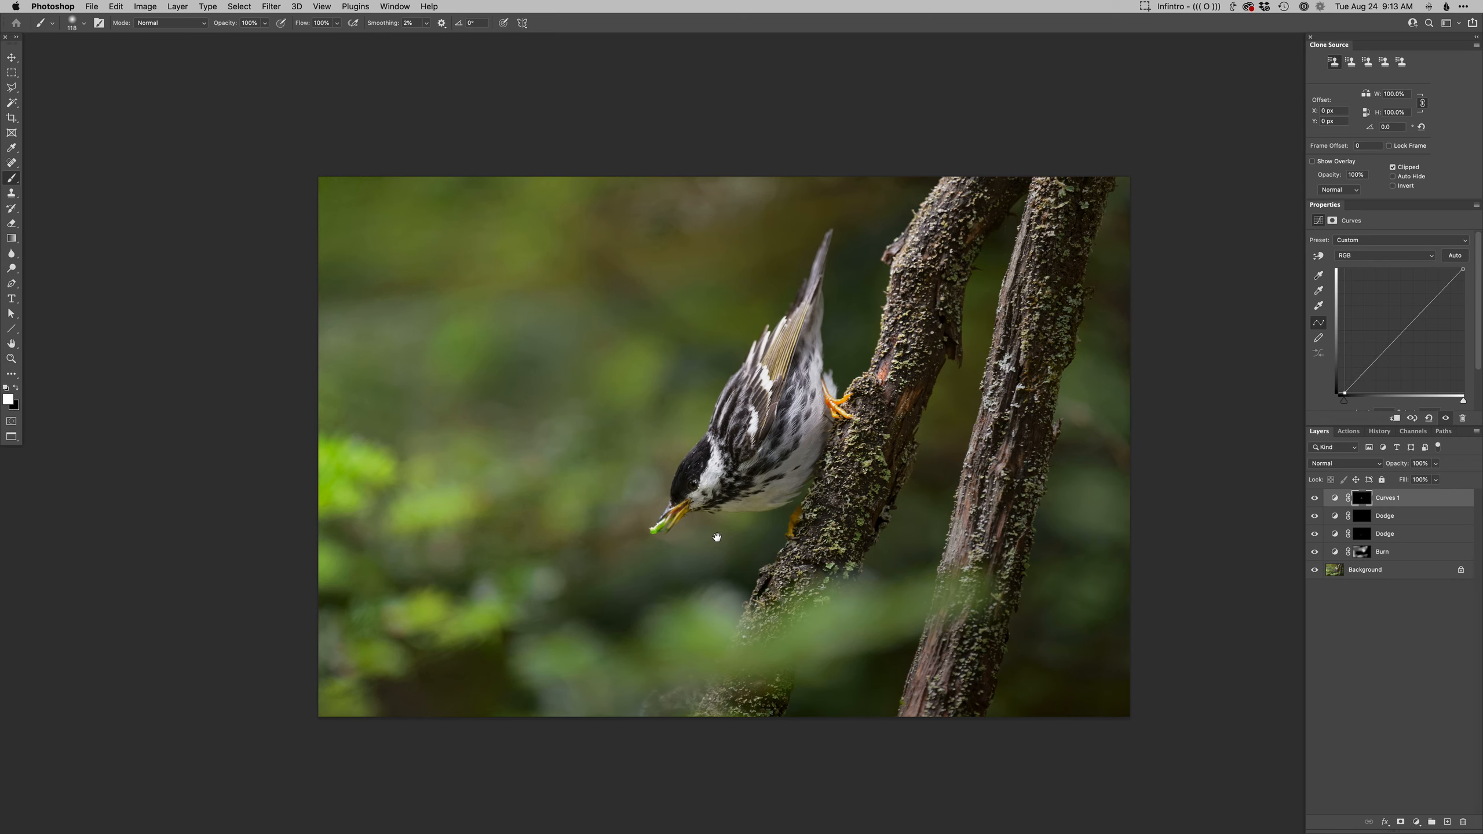
{"action": "left_click", "coordinate": [727, 526], "text": "super"}
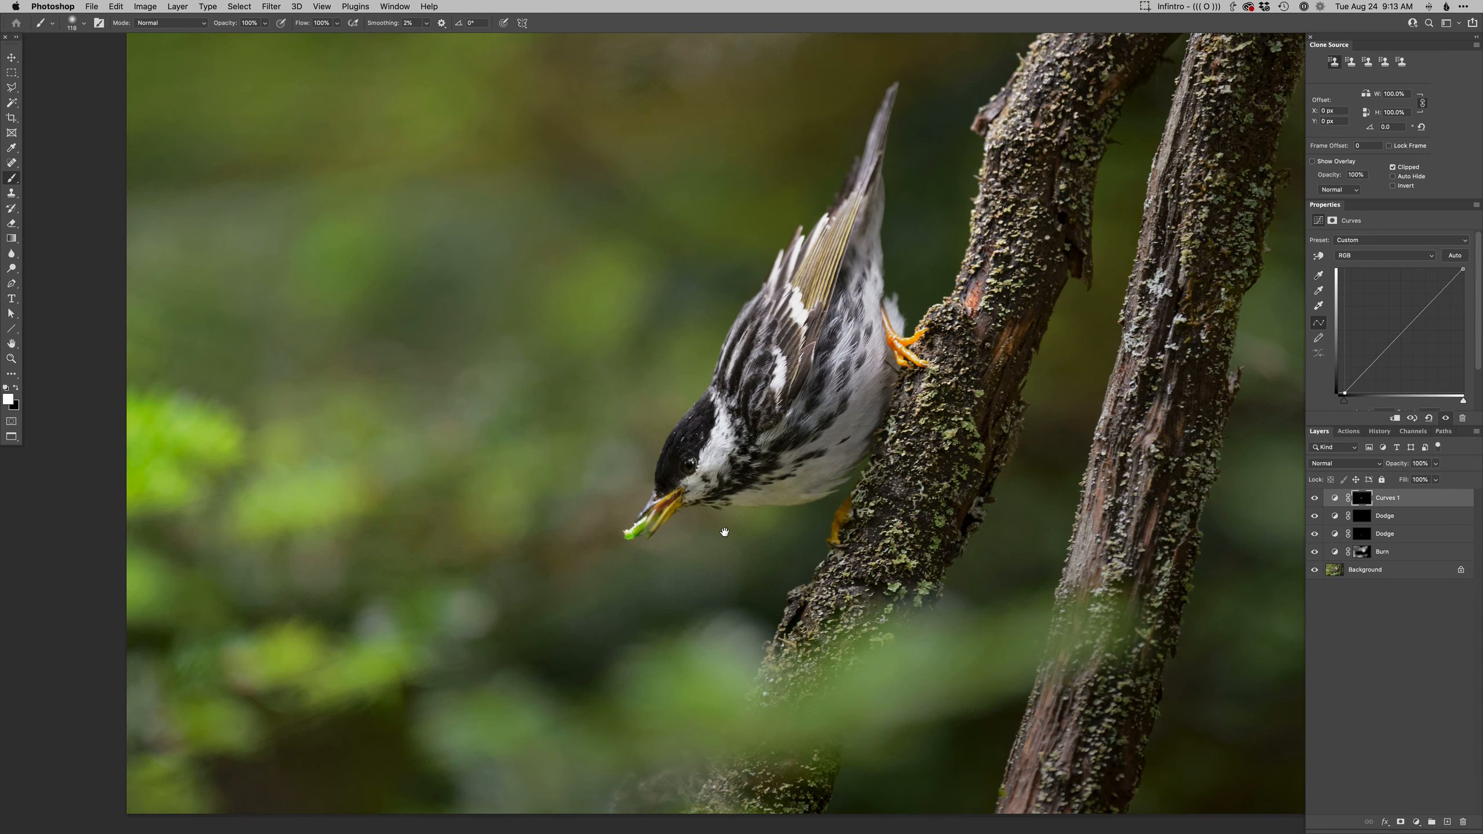
{"action": "left_click", "coordinate": [727, 527], "text": "alt"}
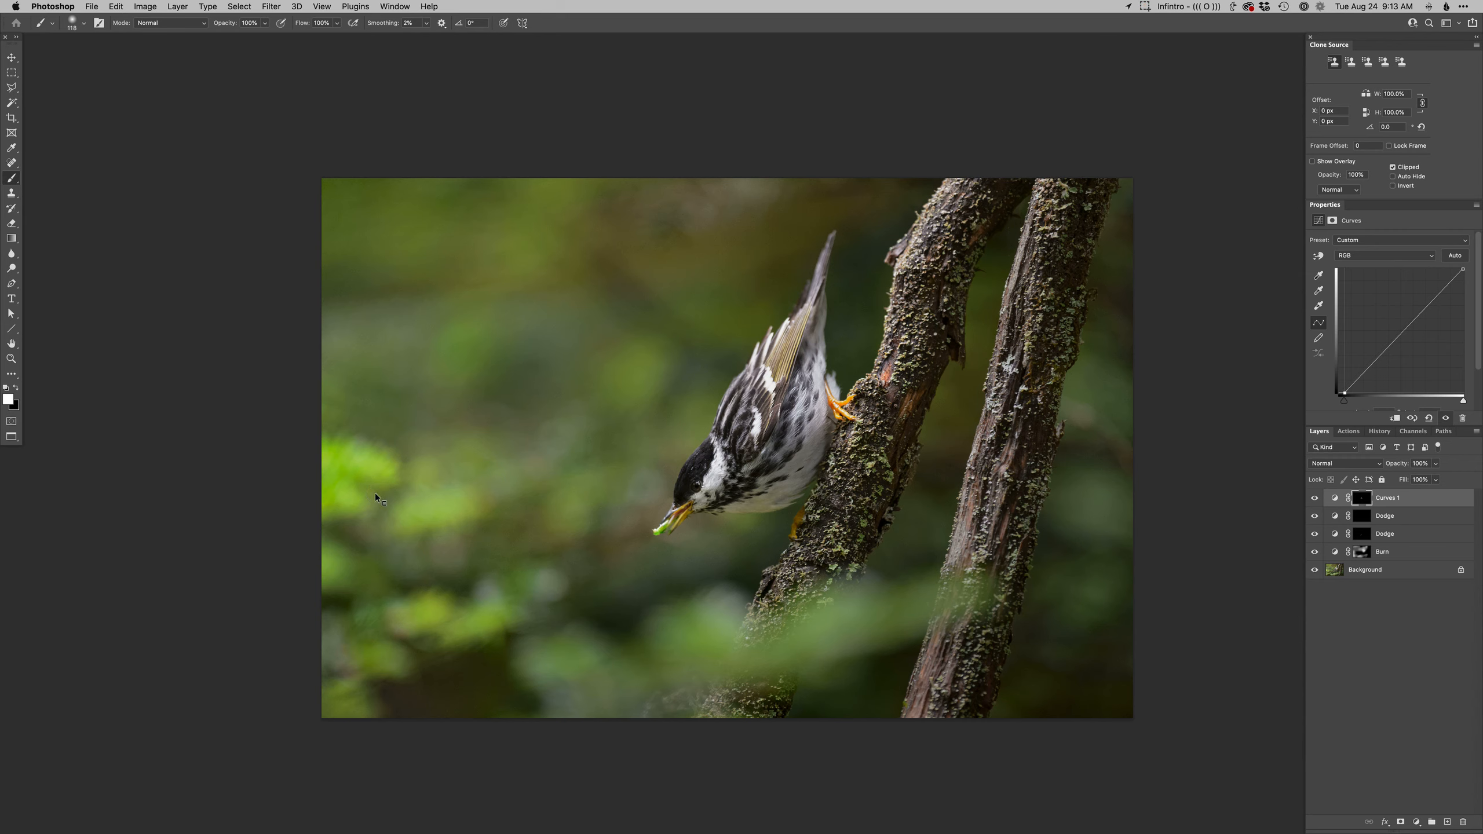
{"action": "key", "text": "ctrl+u"}
{"action": "key", "text": "Return"}
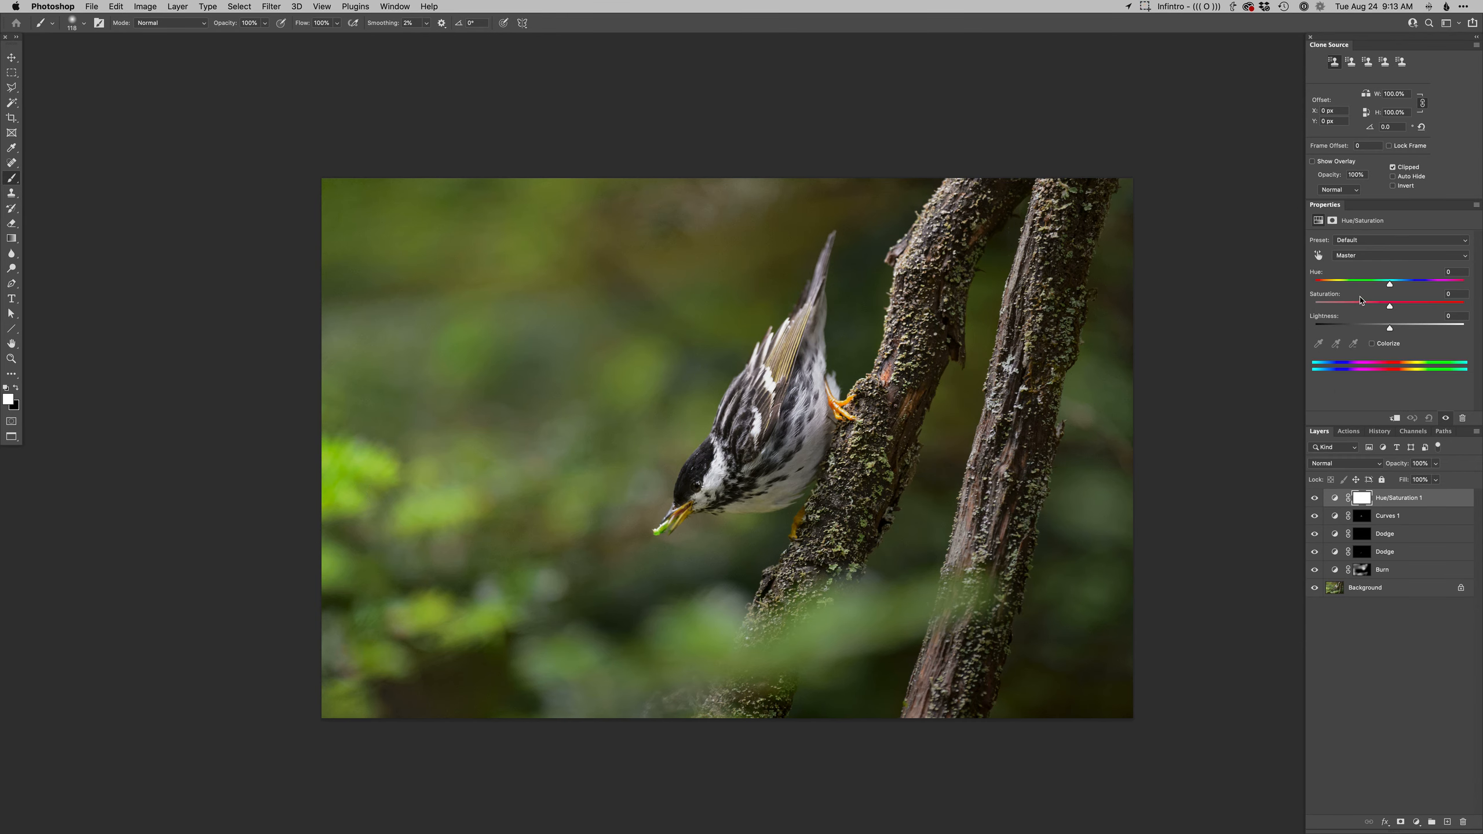
{"action": "key", "text": "super+i"}
{"action": "mouse_move", "coordinate": [354, 443]}
{"action": "left_mouse_down", "text": "ctrl+alt"}
{"action": "mouse_move", "coordinate": [370, 443]}
{"action": "mouse_move", "coordinate": [329, 484]}
{"action": "mouse_move", "coordinate": [344, 497]}
{"action": "mouse_move", "coordinate": [328, 551]}
{"action": "mouse_move", "coordinate": [449, 594]}
{"action": "mouse_move", "coordinate": [431, 631]}
{"action": "left_mouse_up", "text": "ctrl+alt"}
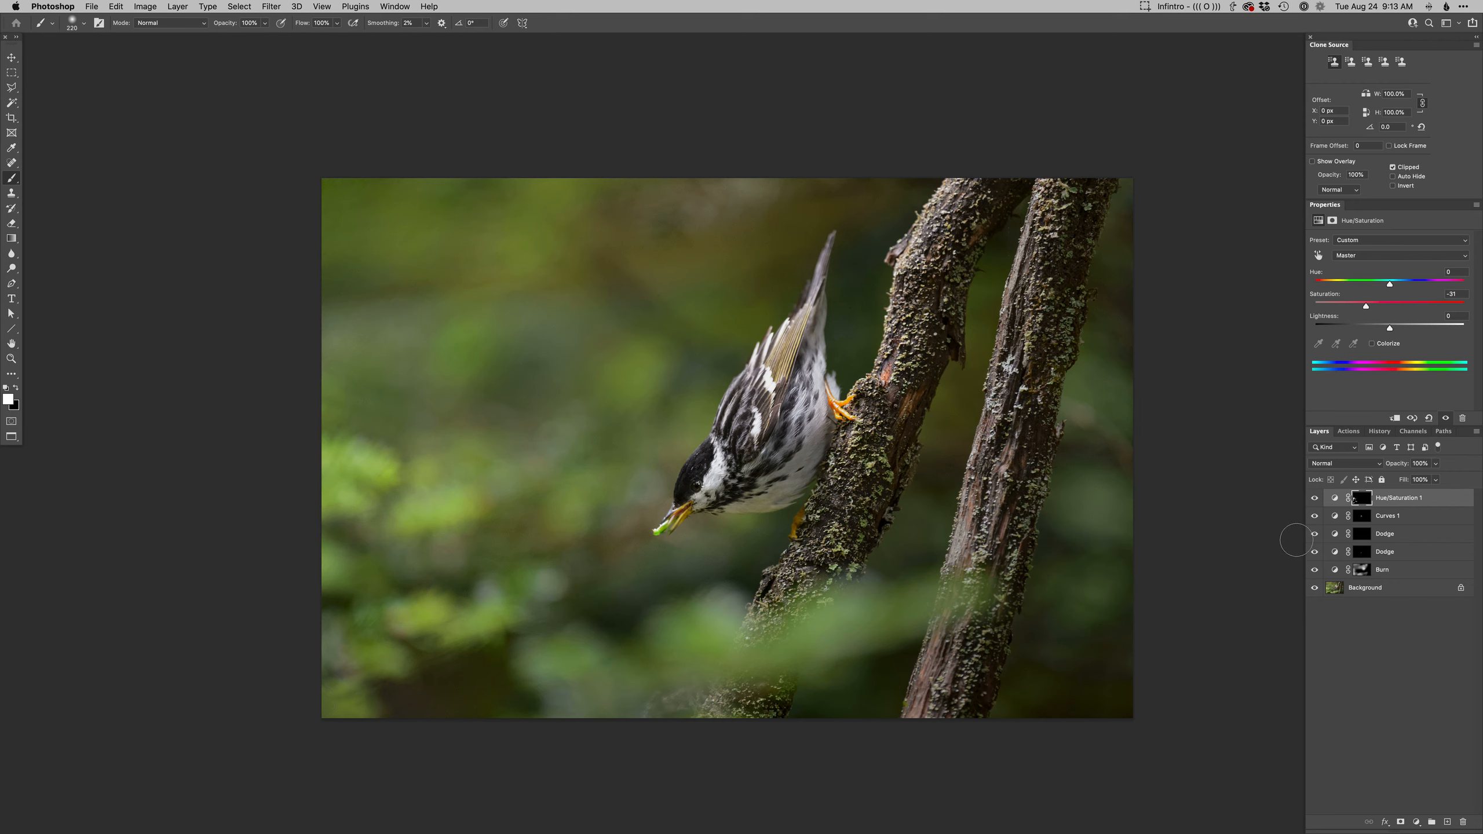
Add another Burn layer, paint its mask over the left foliage and the photo's outer areas, and reduce the brush to 136 px
{"action": "key", "text": "F2"}
{"action": "mouse_move", "coordinate": [378, 473]}
{"action": "left_mouse_down"}
{"action": "mouse_move", "coordinate": [293, 461]}
{"action": "mouse_move", "coordinate": [360, 483]}
{"action": "mouse_move", "coordinate": [316, 501]}
{"action": "mouse_move", "coordinate": [374, 464]}
{"action": "mouse_move", "coordinate": [331, 496]}
{"action": "mouse_move", "coordinate": [317, 529]}
{"action": "mouse_move", "coordinate": [440, 513]}
{"action": "mouse_move", "coordinate": [313, 575]}
{"action": "mouse_move", "coordinate": [409, 497]}
{"action": "left_mouse_up"}
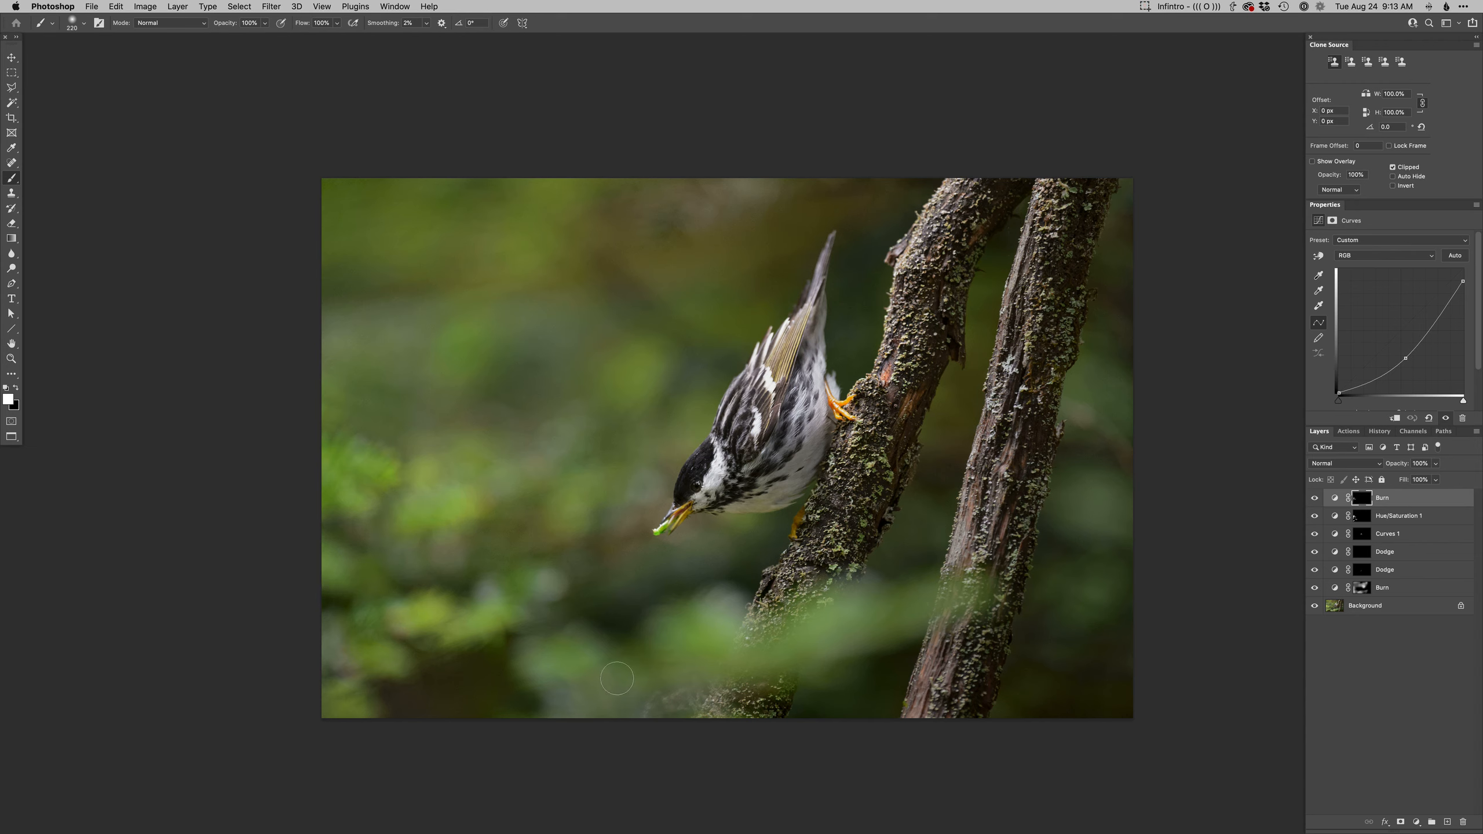
{"action": "left_click_drag", "start_coordinate": [940, 532], "coordinate": [1031, 532]}
{"action": "mouse_move", "coordinate": [749, 809]}
{"action": "left_mouse_down"}
{"action": "mouse_move", "coordinate": [1155, 242]}
{"action": "mouse_move", "coordinate": [702, 828]}
{"action": "mouse_move", "coordinate": [489, 814]}
{"action": "mouse_move", "coordinate": [491, 792]}
{"action": "left_mouse_up"}
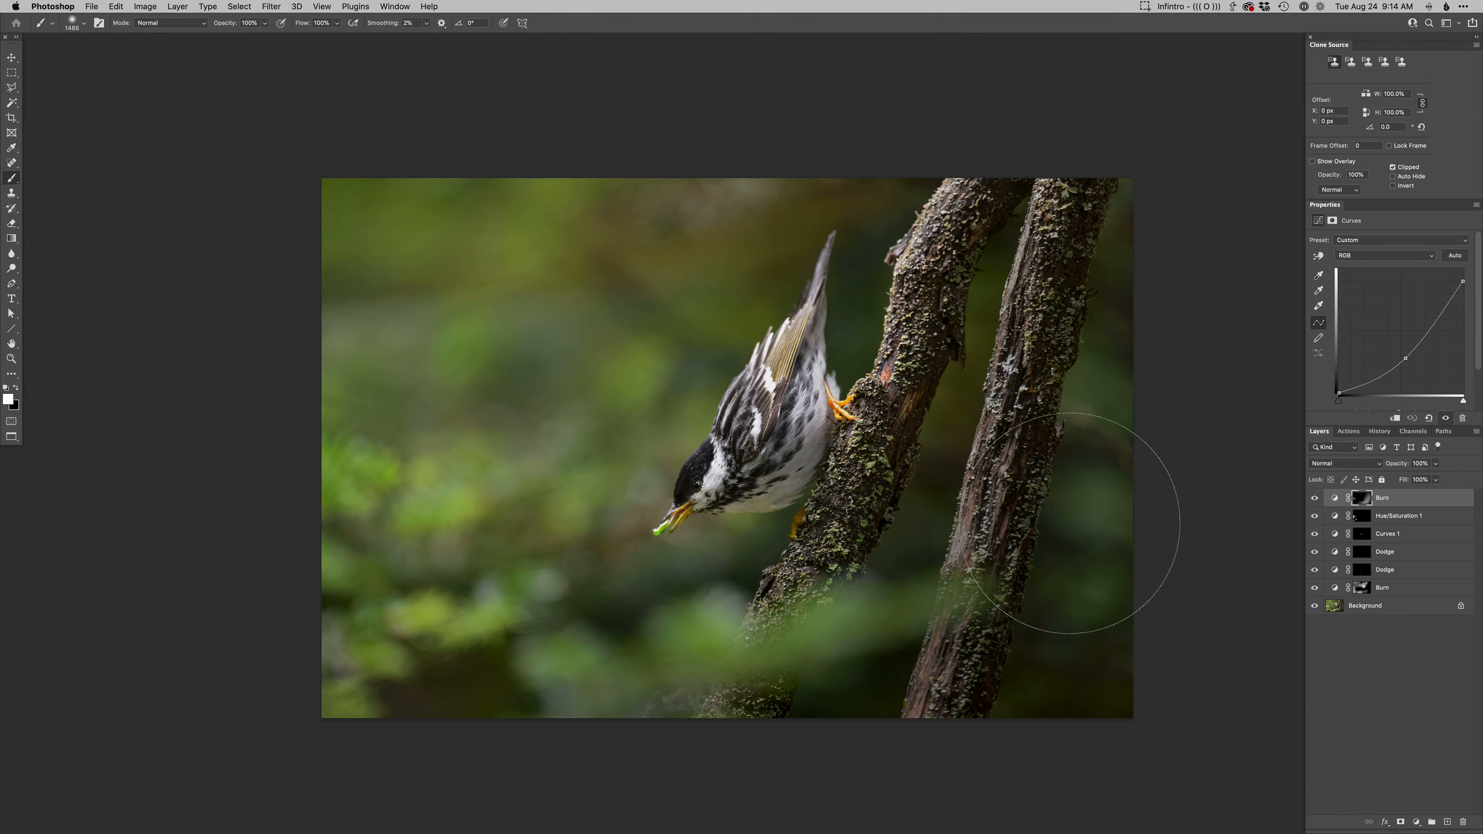
{"action": "key", "text": "super+0"}
{"action": "key", "text": "super+minus"}
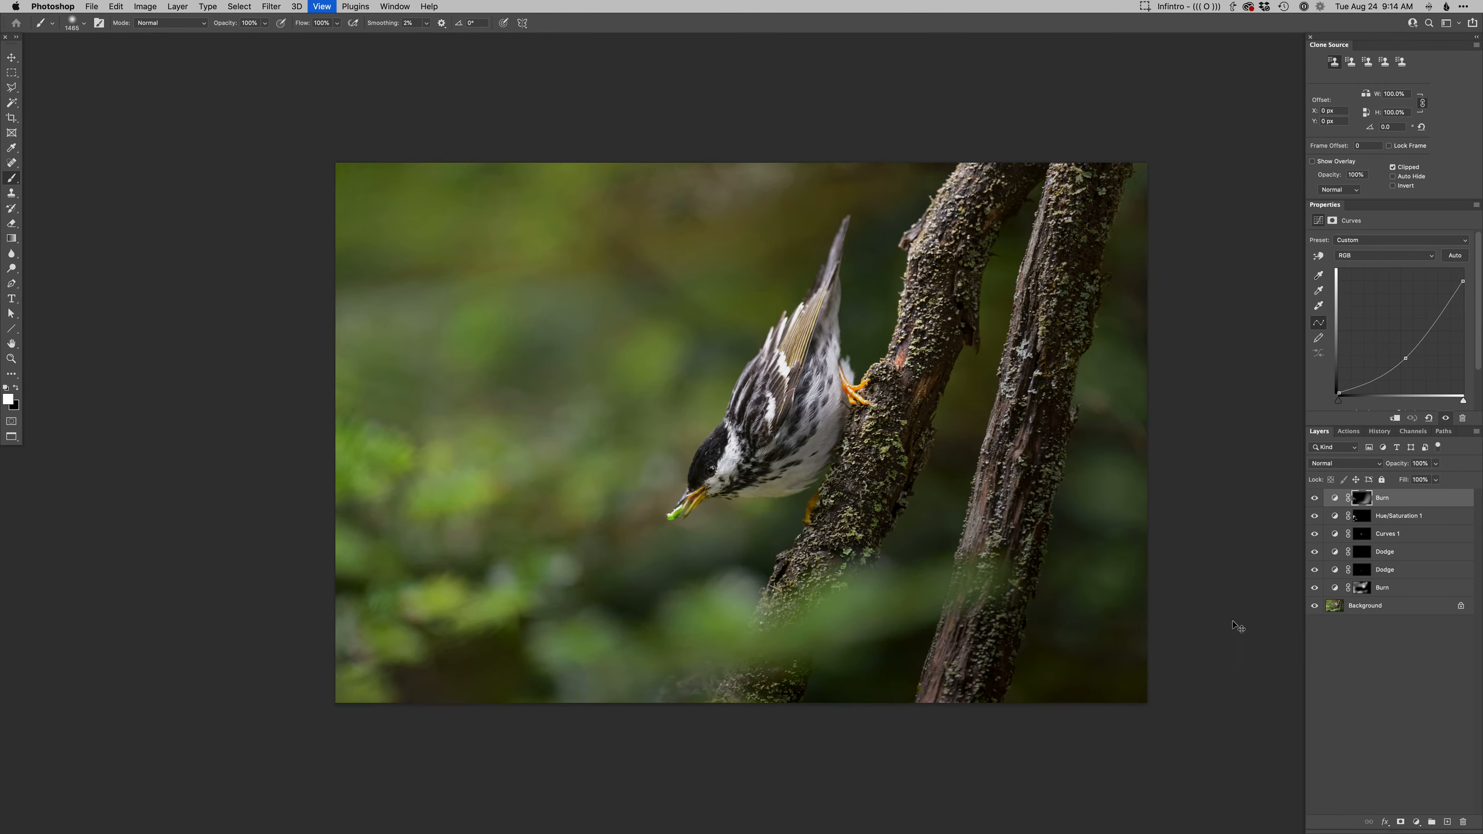
{"action": "left_click_drag", "start_coordinate": [960, 621], "coordinate": [940, 618], "text": "ctrl+alt"}
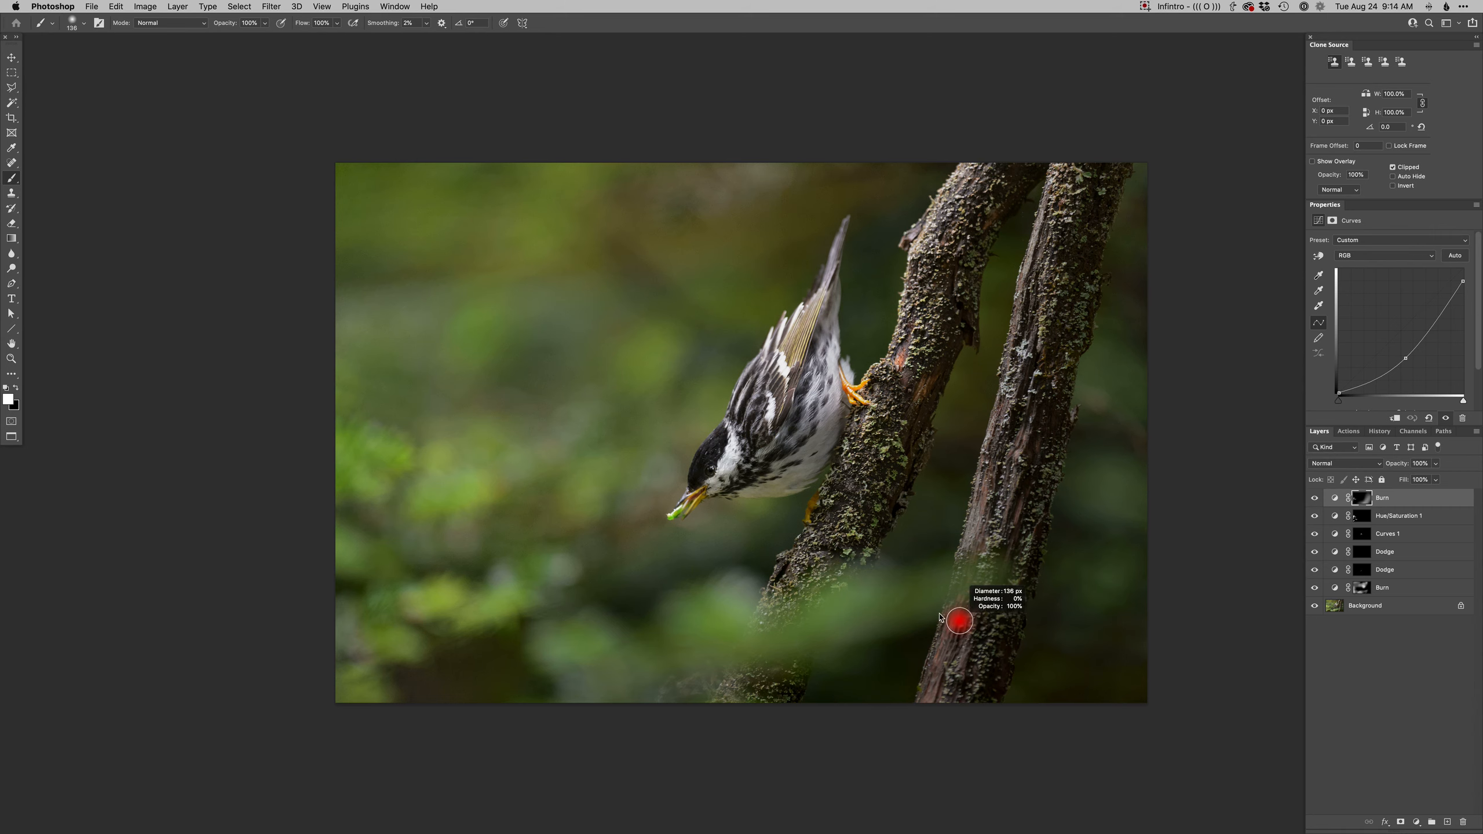
Compare the photo before and after by repeatedly hiding and showing all adjustment layers above the Background, zoomed out and fitted
{"action": "left_click", "coordinate": [1315, 606], "text": "alt"}
{"action": "left_click", "coordinate": [1314, 606], "text": "alt"}
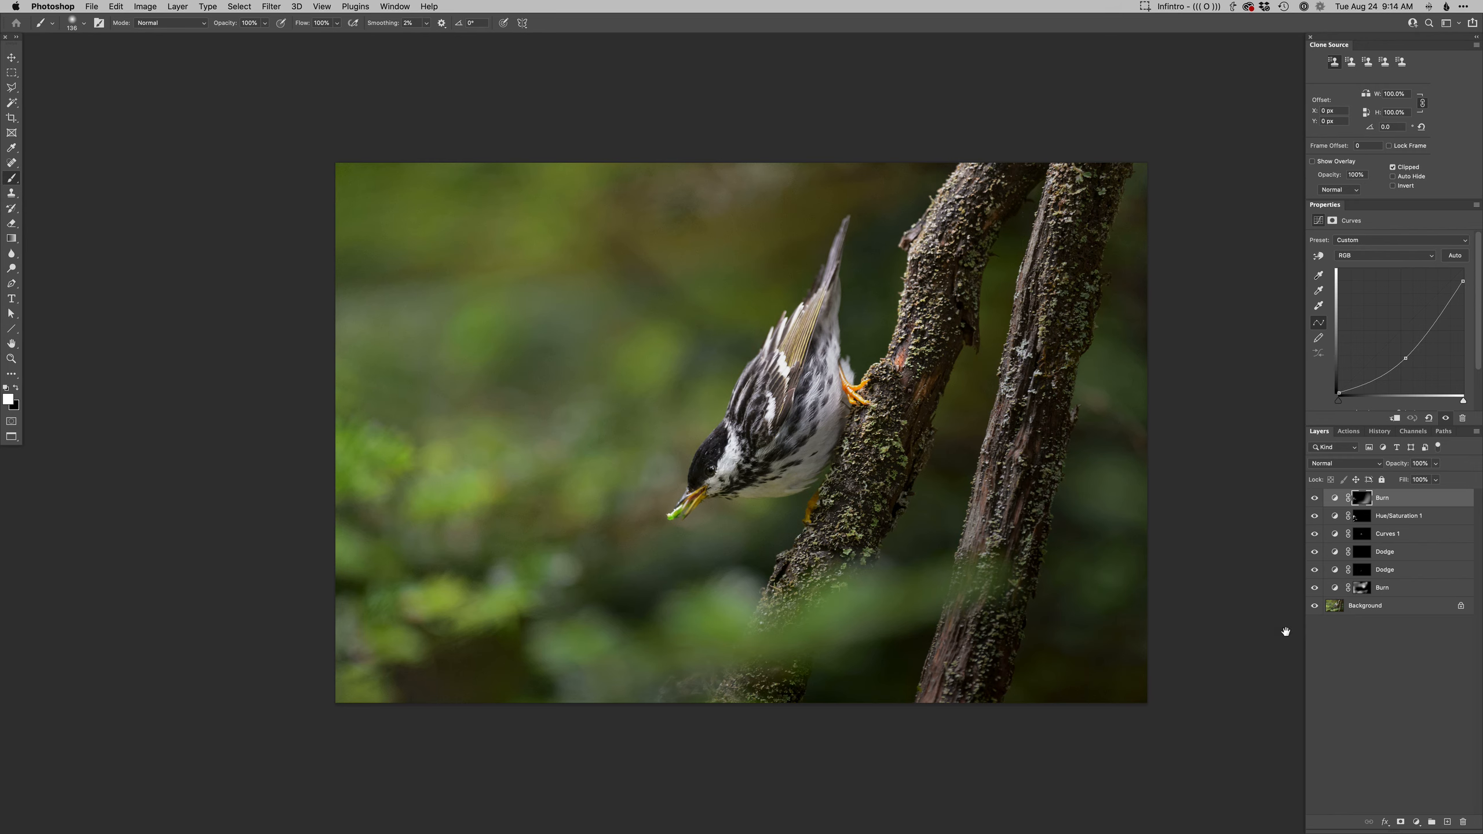
{"action": "left_click", "coordinate": [1315, 608], "text": "alt"}
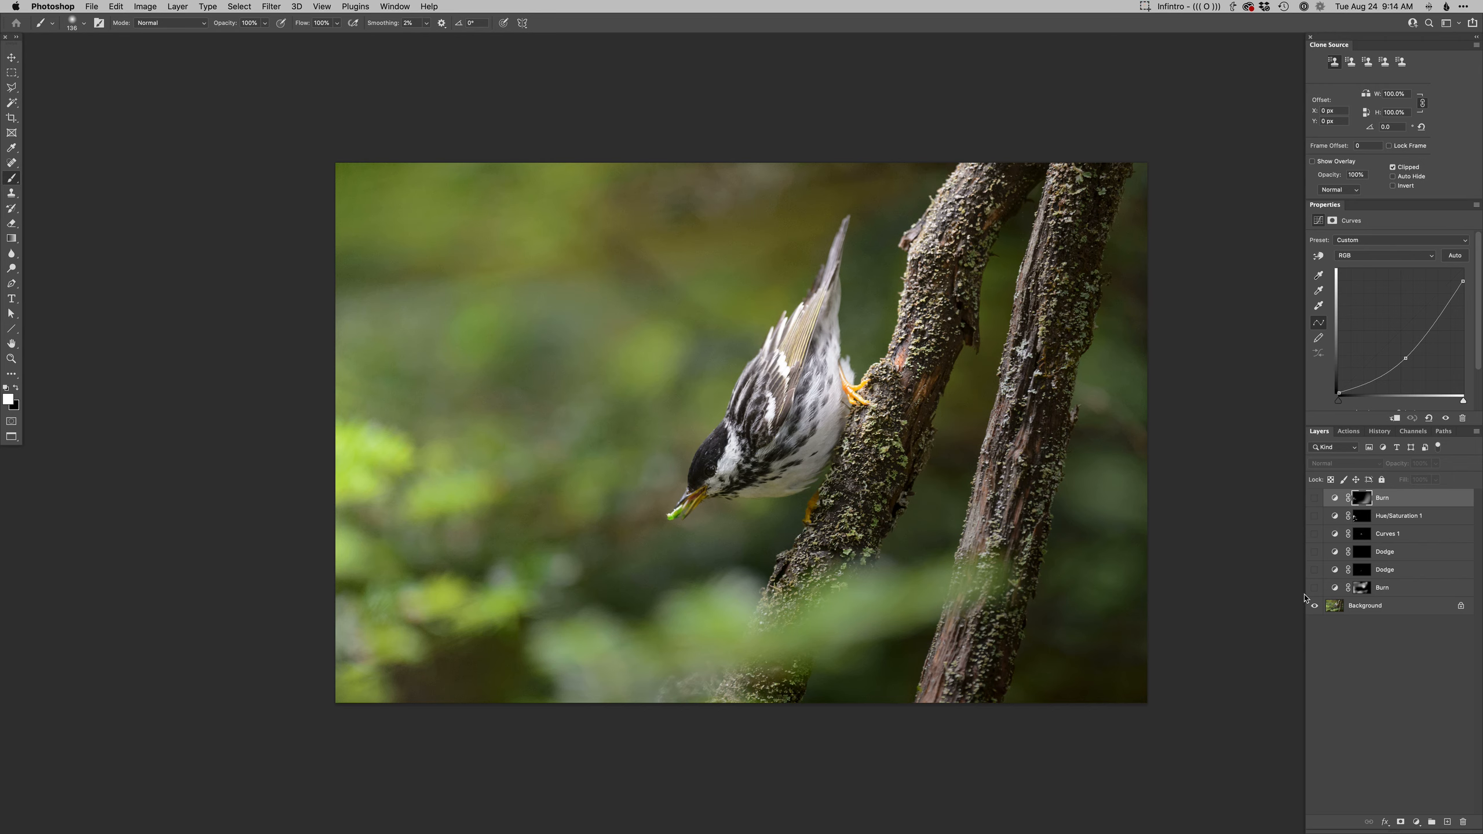
{"action": "left_click", "coordinate": [1314, 608], "text": "alt"}
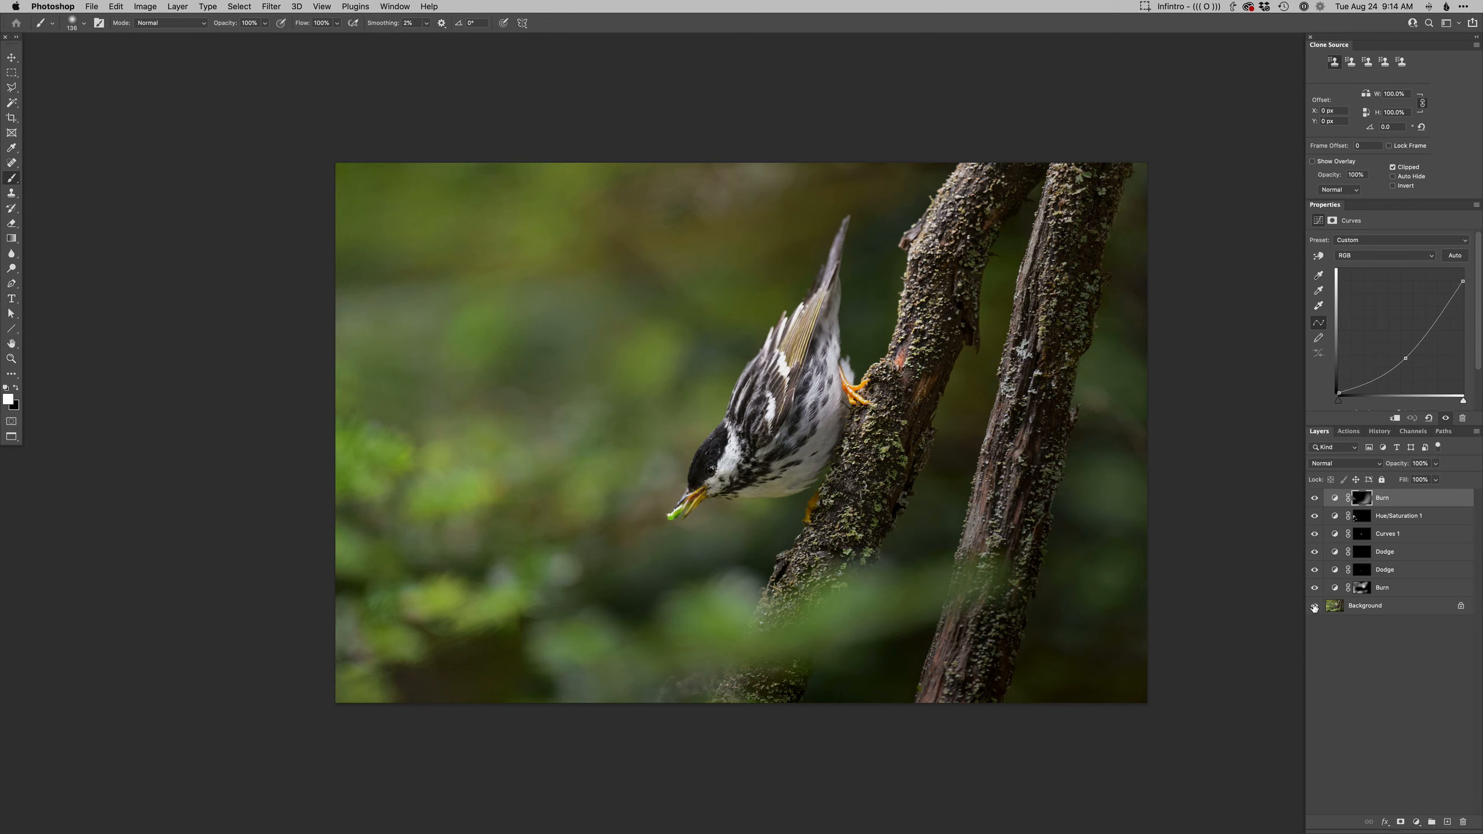
{"action": "key", "text": "super+0"}
{"action": "left_click_drag", "start_coordinate": [1042, 639], "coordinate": [993, 636]}
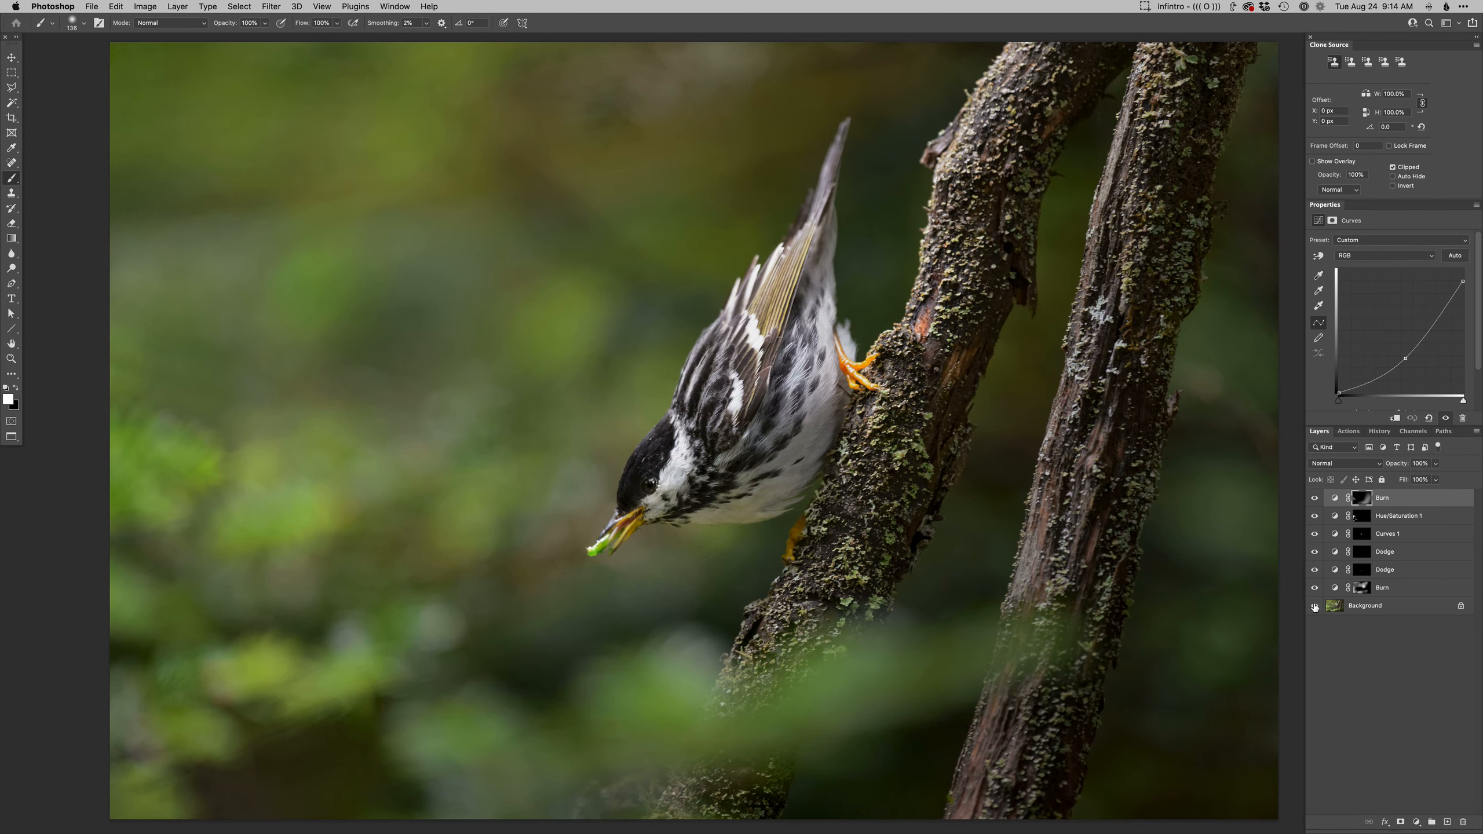
{"action": "left_click", "coordinate": [1315, 608], "text": "alt"}
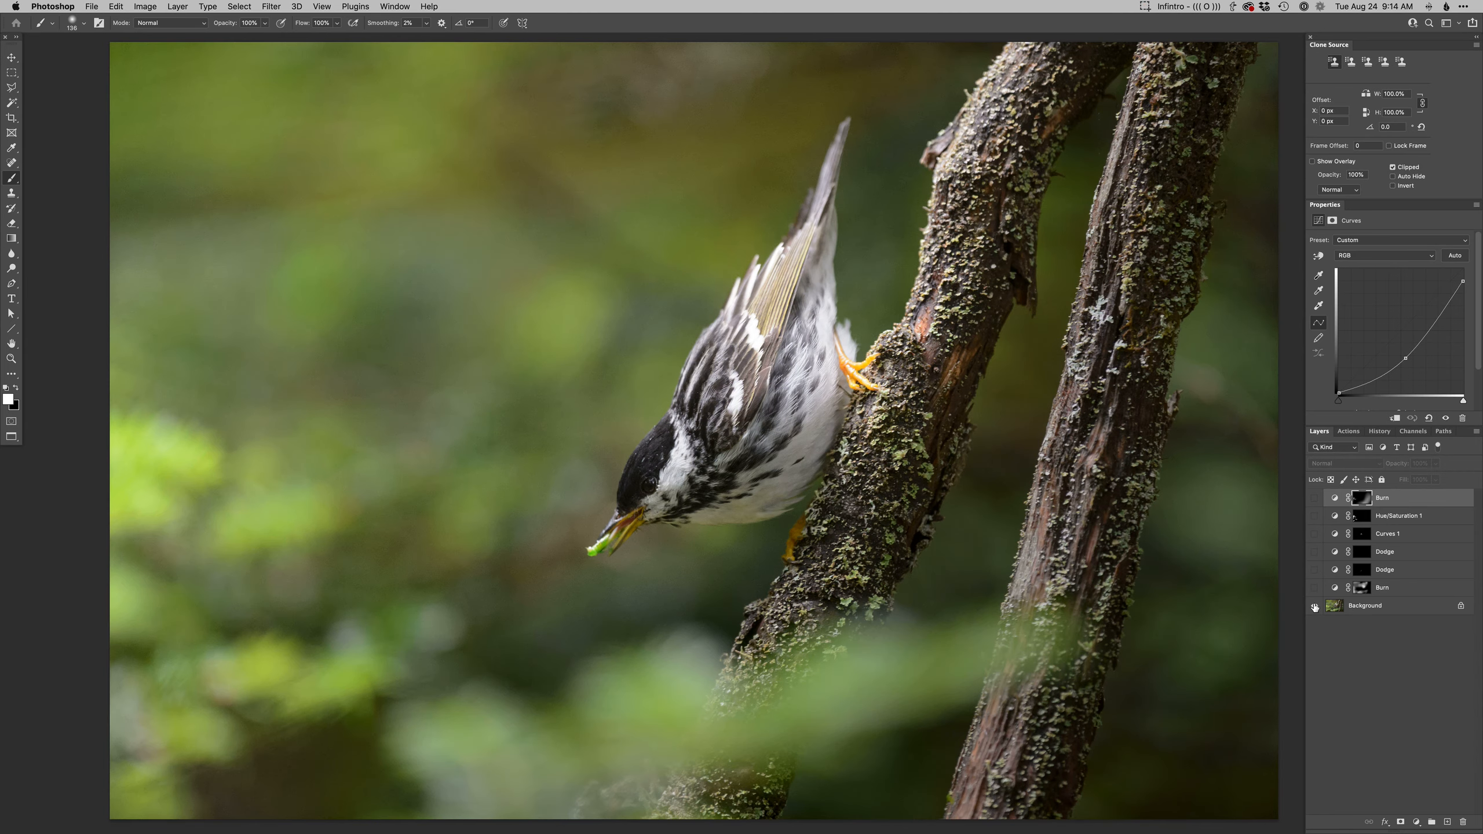
{"action": "left_click", "coordinate": [1315, 607], "text": "alt"}
{"action": "left_click", "coordinate": [1314, 608], "text": "alt"}
{"action": "left_click", "coordinate": [1315, 608], "text": "alt"}
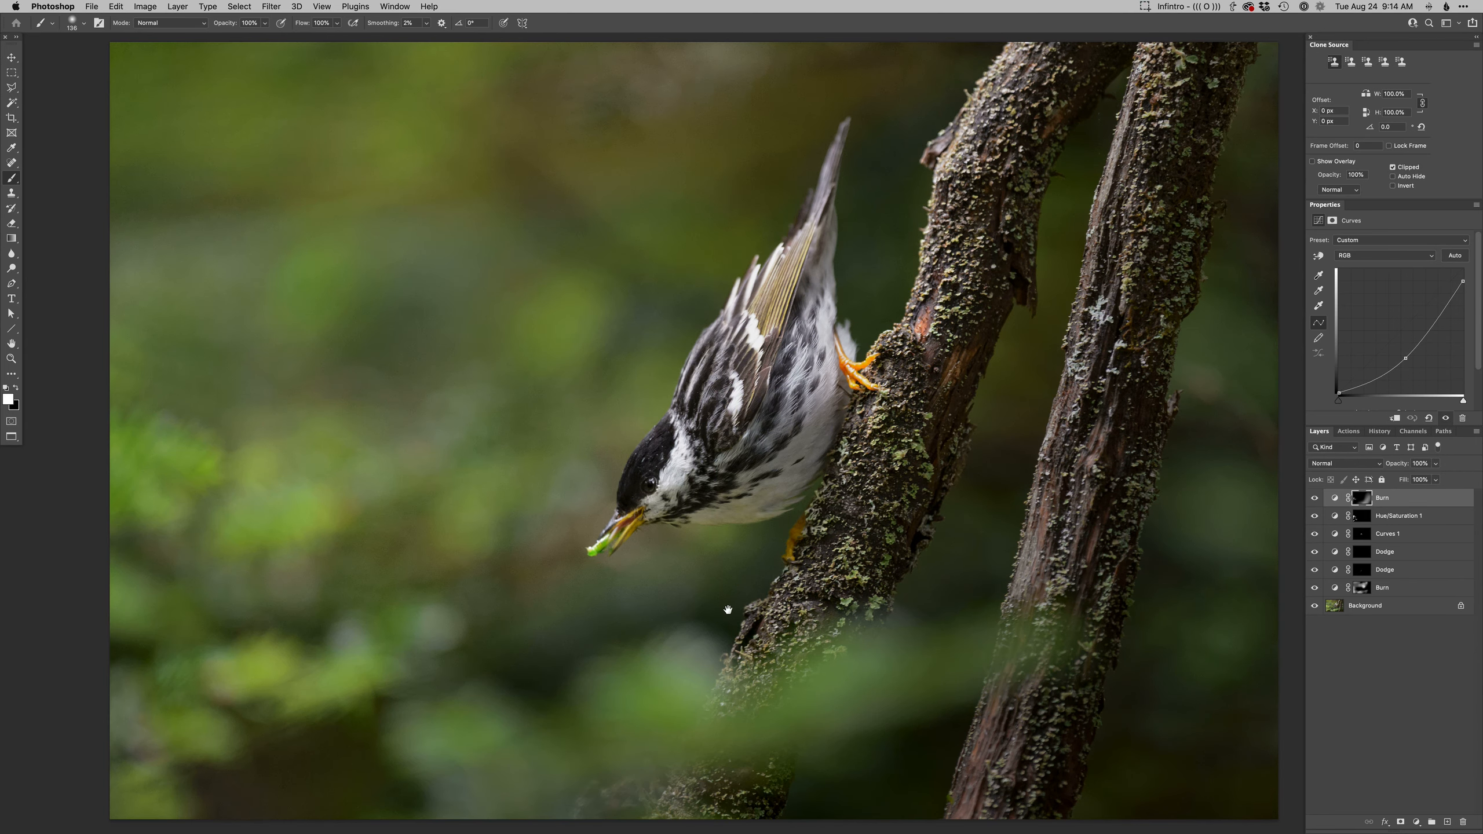
Switch to Safari, open the Online Workshops page from the workshops overview, and view the All Shows page
{"action": "key", "text": "super+w"}
{"action": "key", "text": "Escape"}
{"action": "key", "text": "super+Tab"}
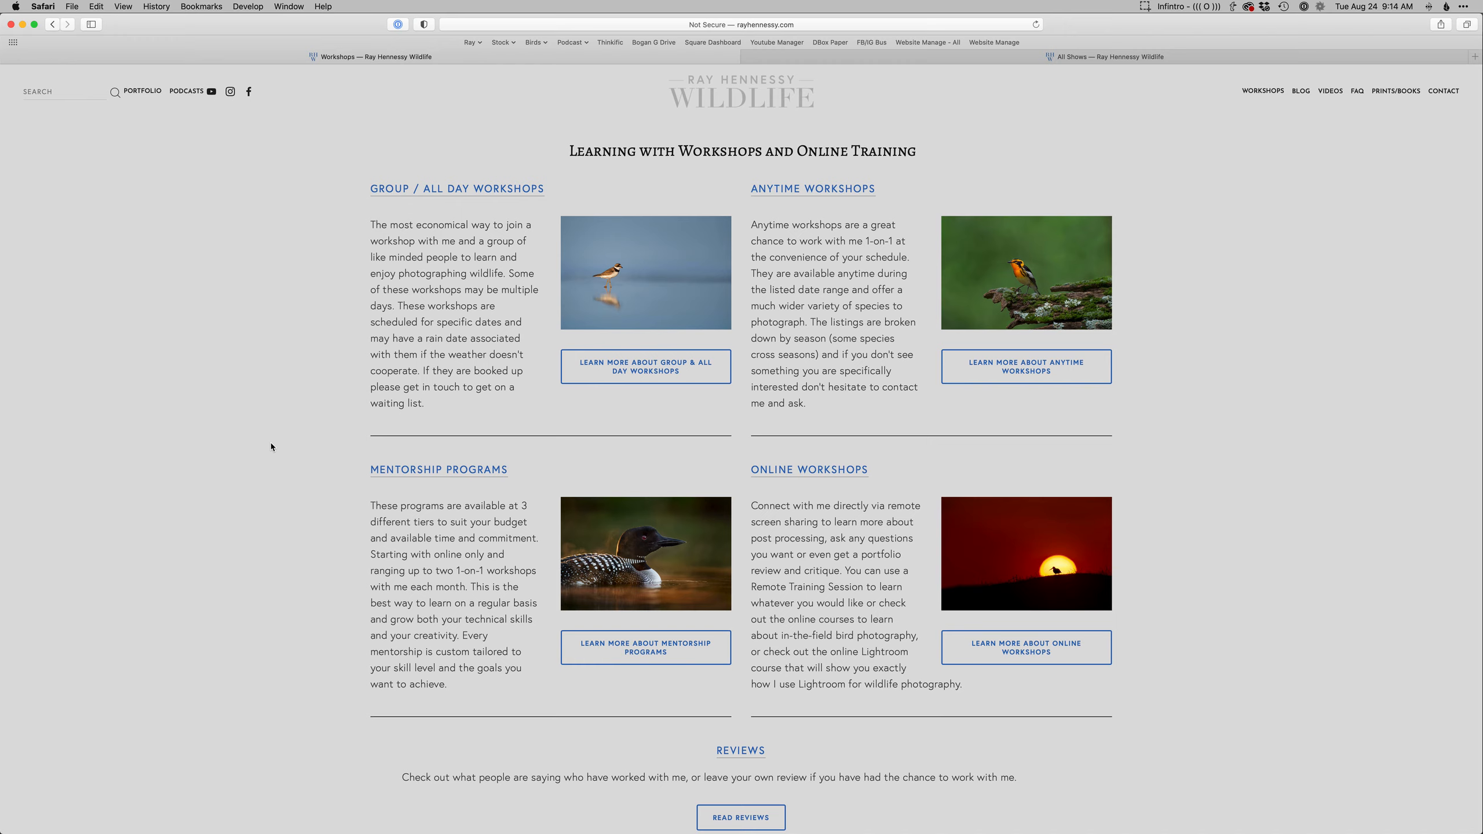
{"action": "mouse_move", "coordinate": [1270, 95]}
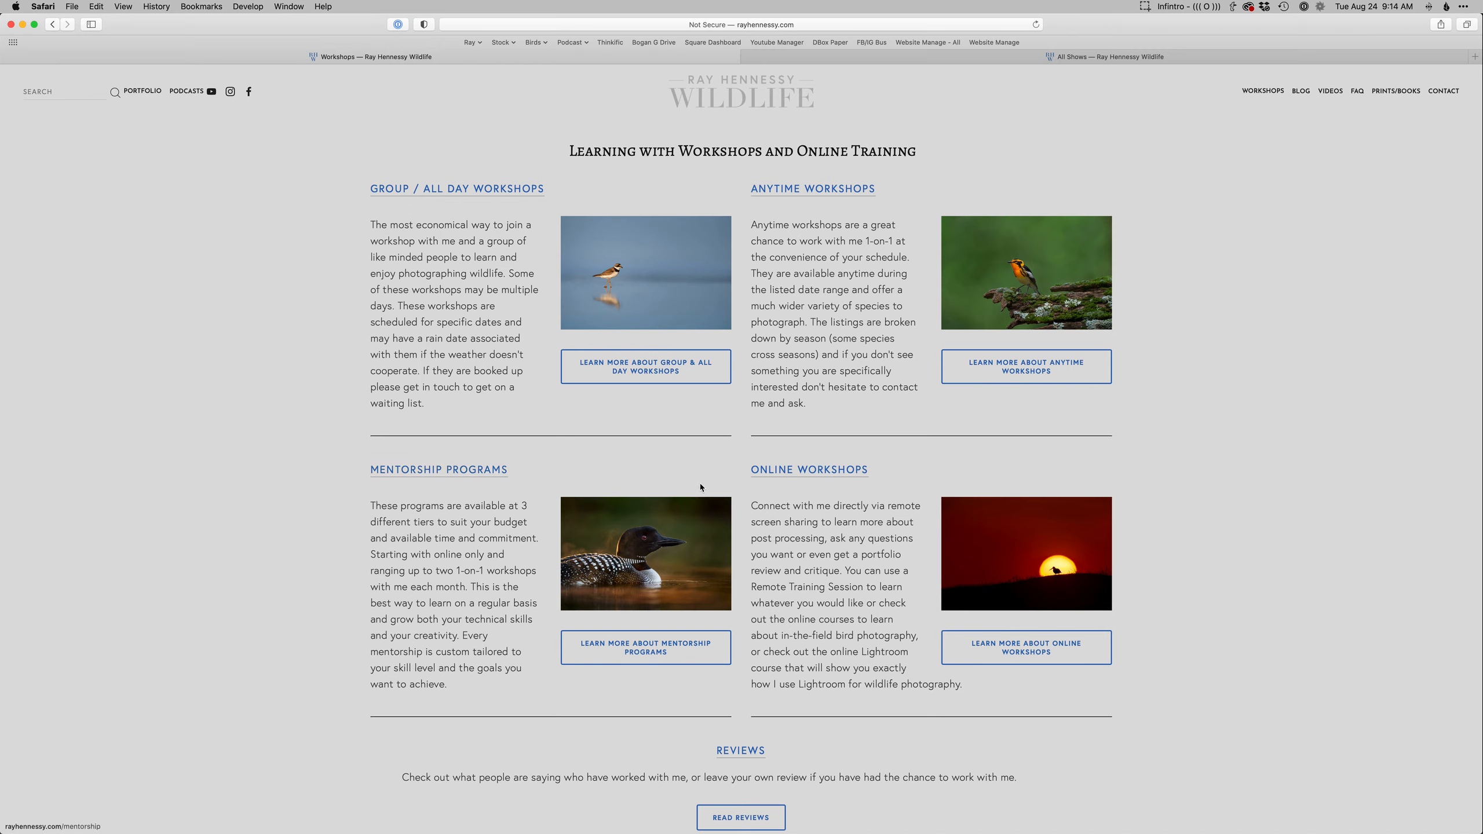
{"action": "left_click", "coordinate": [828, 474]}
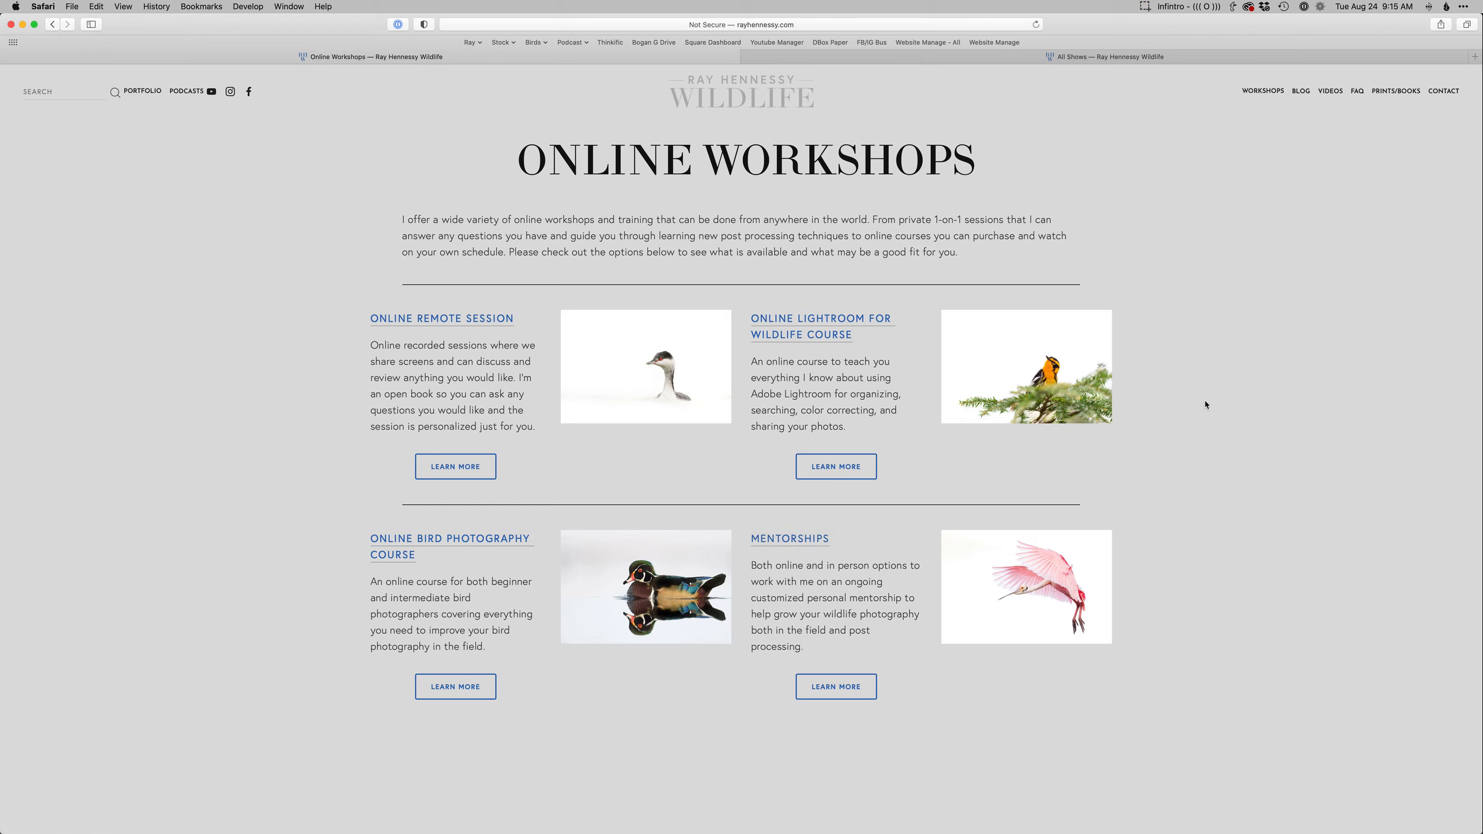
{"action": "key", "text": "ctrl+Tab"}
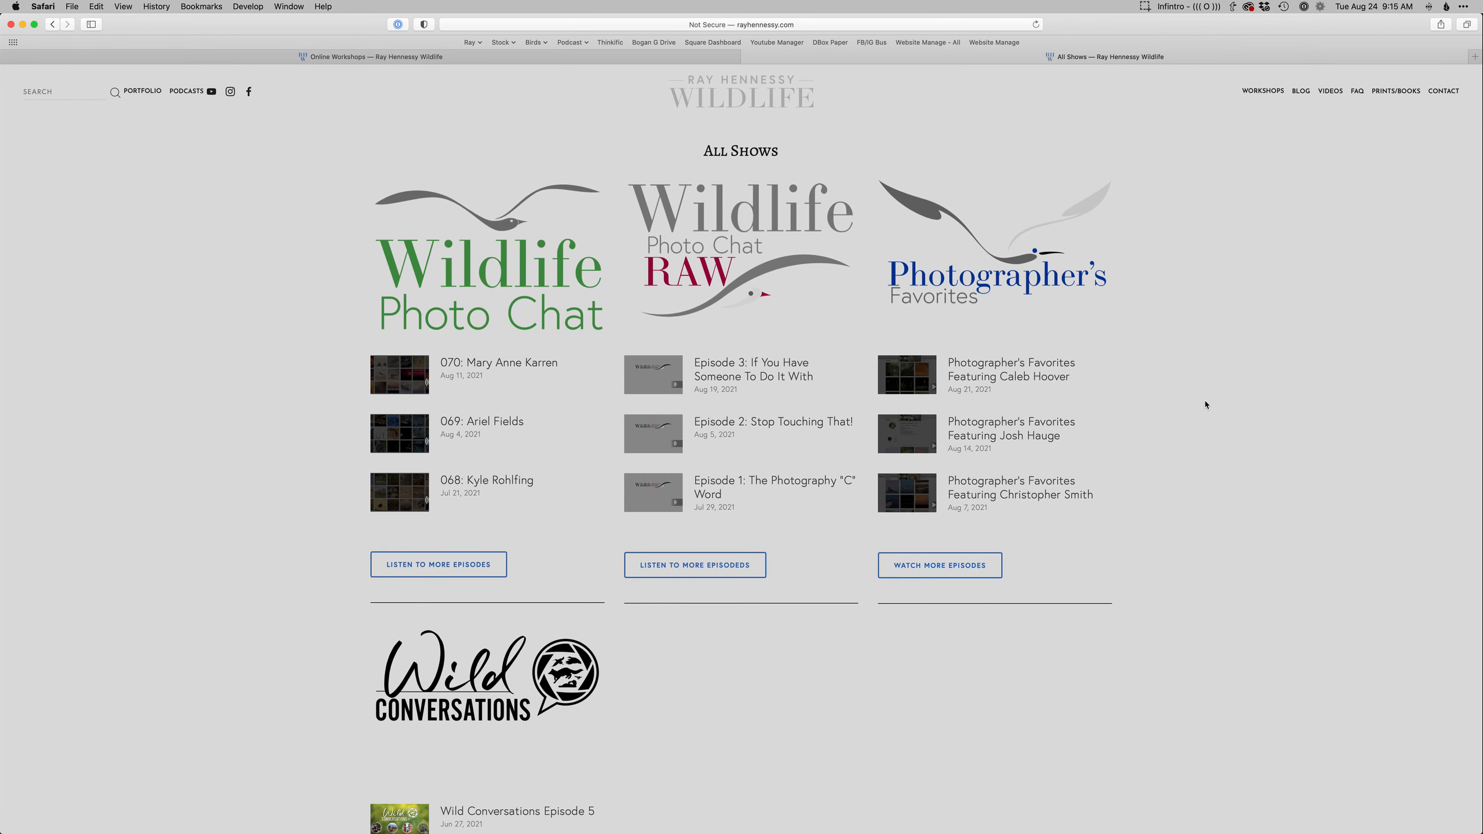